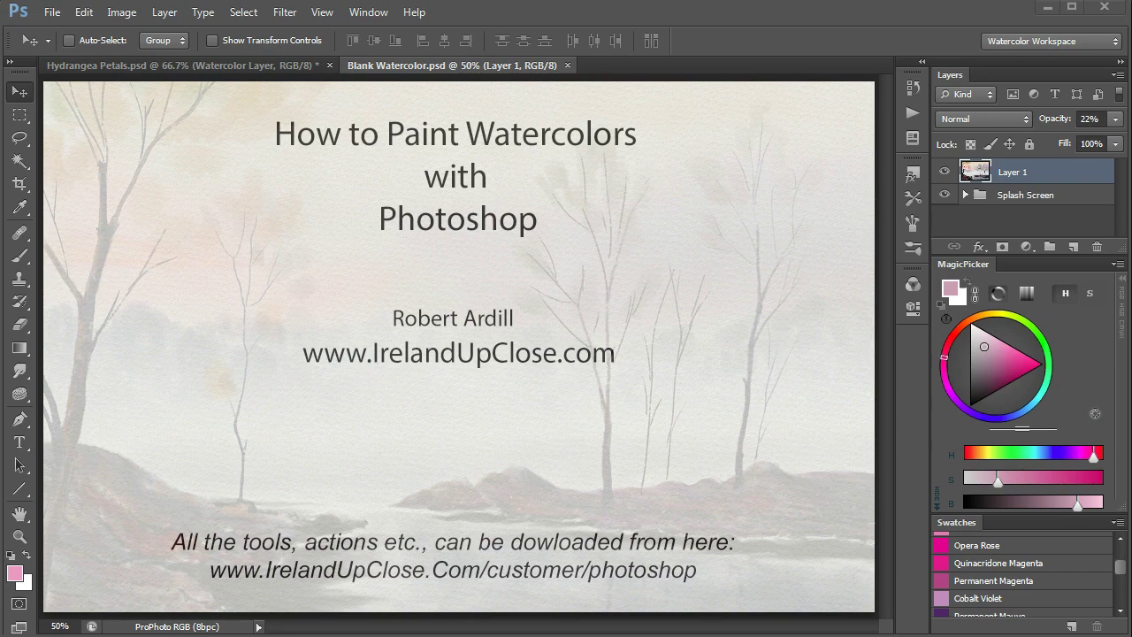
In Hydrangea Petals.psd, paint a pale pink wash over the top petal with a Wash brush, then hide the Sketch layer
key(ctrl+Tab)
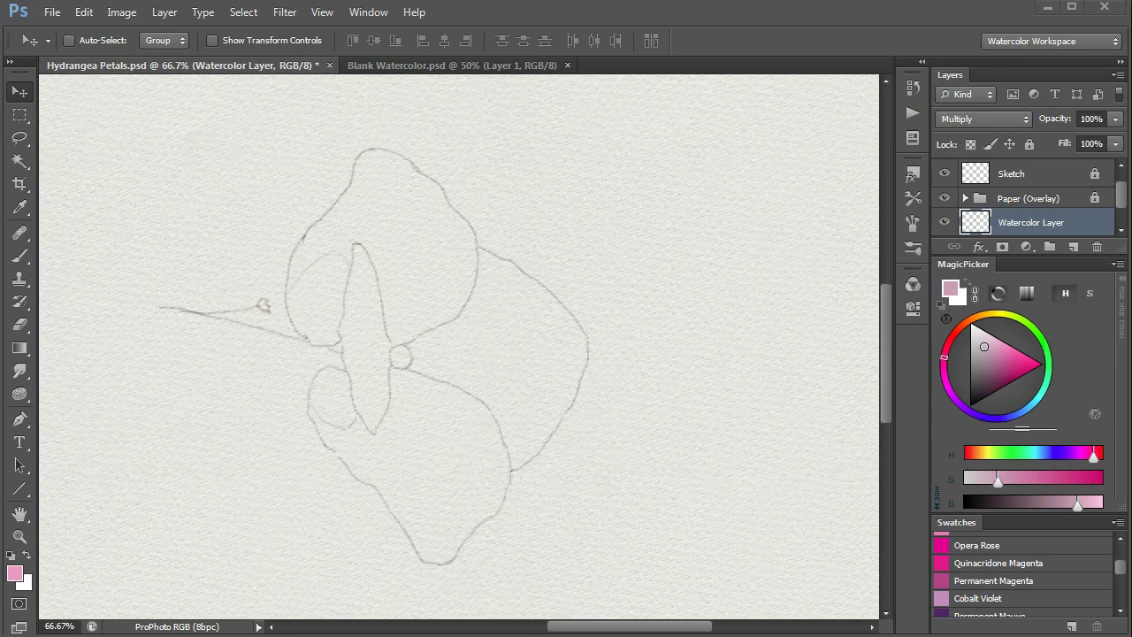
click(29, 40)
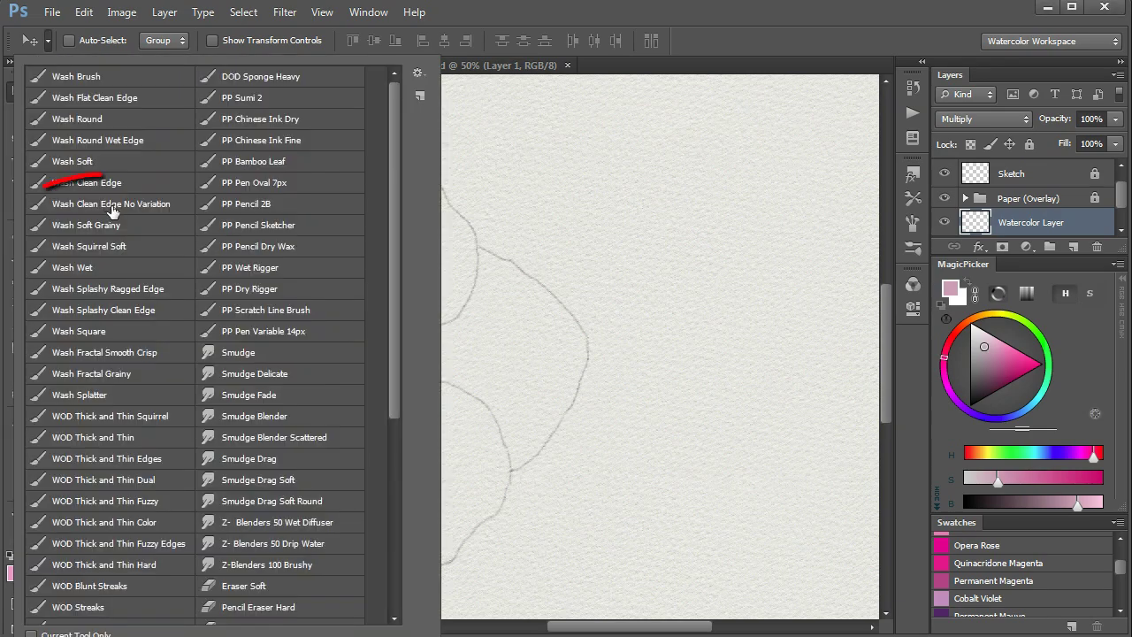
click(114, 199)
click(322, 328)
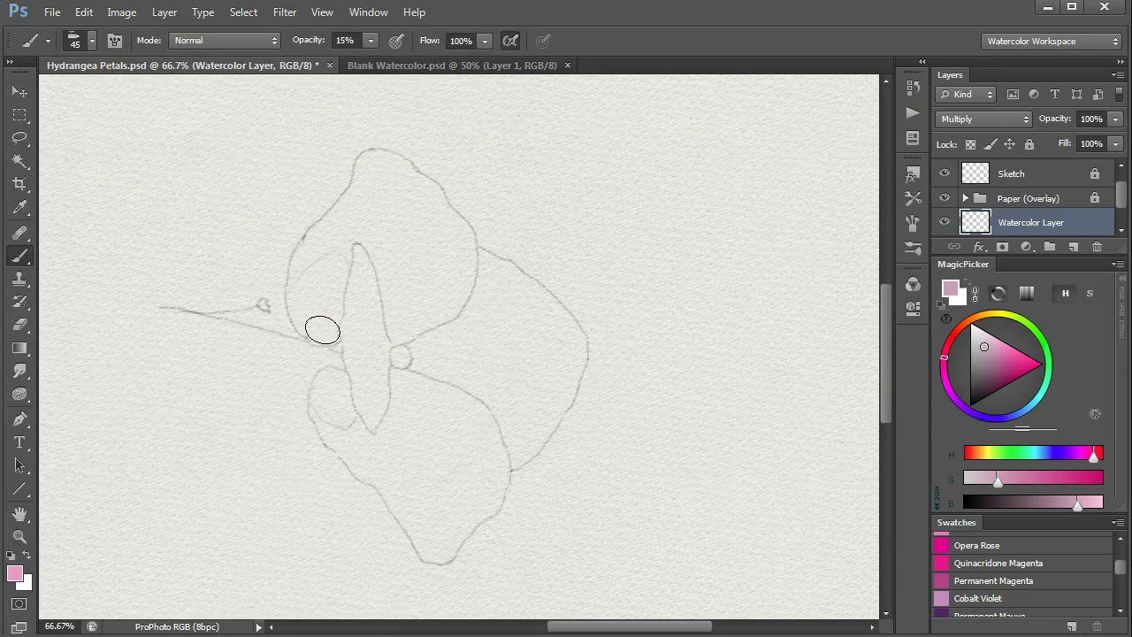
mouse_move(324, 330)
mouse_down()
mouse_move(300, 292)
mouse_move(306, 261)
mouse_move(374, 169)
mouse_move(334, 253)
mouse_move(321, 319)
mouse_move(346, 214)
mouse_move(391, 263)
mouse_move(400, 330)
mouse_move(458, 275)
mouse_move(458, 243)
mouse_move(403, 181)
mouse_move(430, 260)
mouse_move(416, 285)
mouse_up()
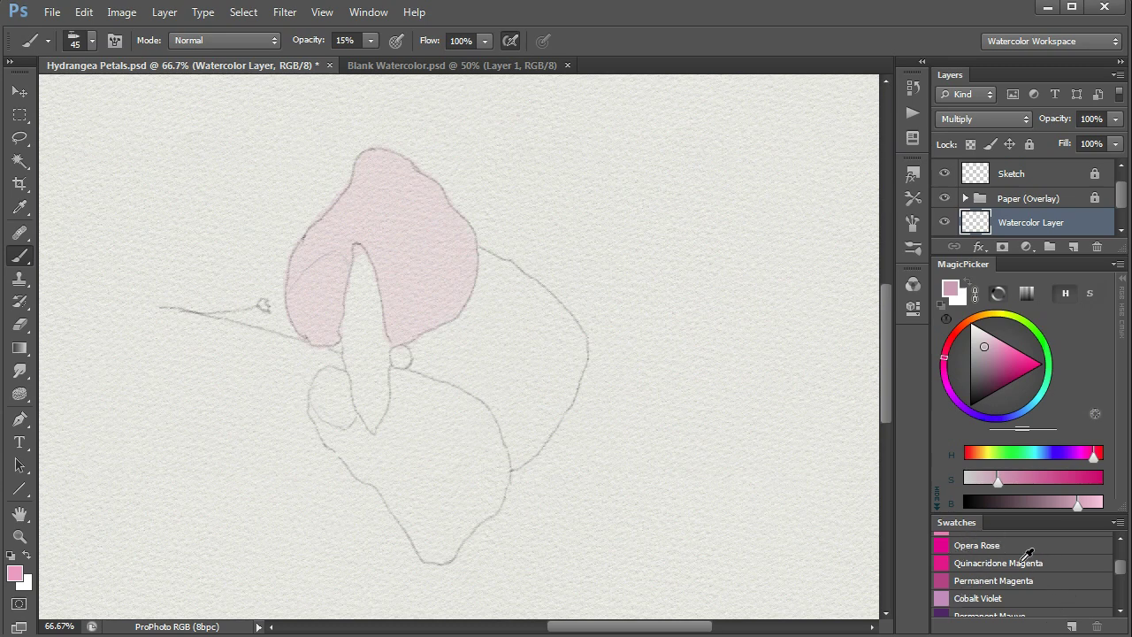
click(945, 174)
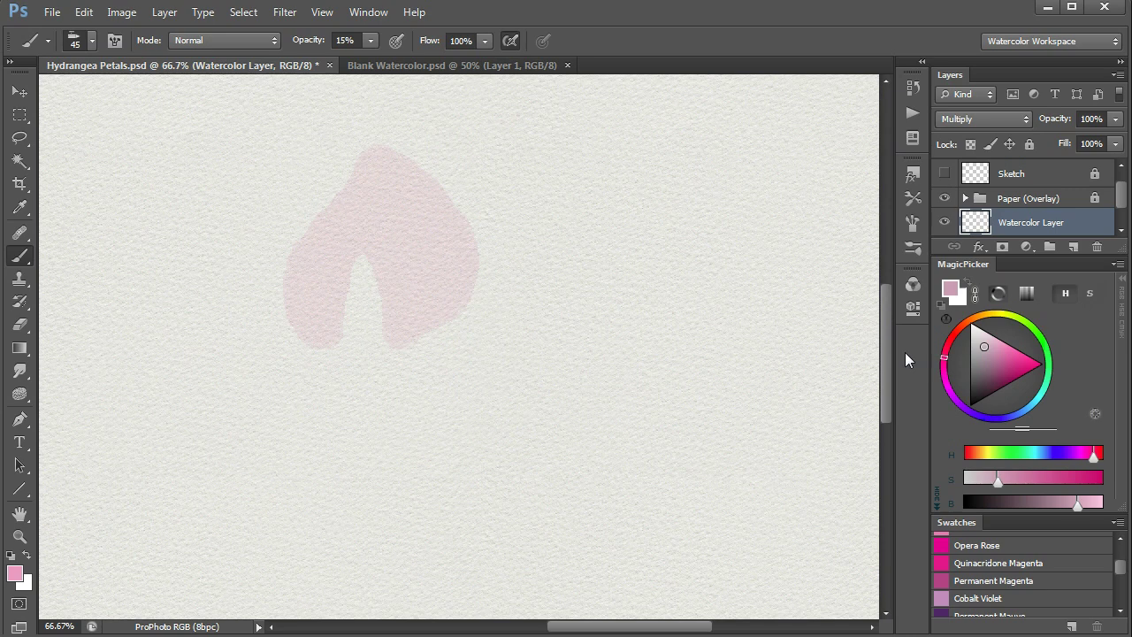
Run the Make Edges action from the Actions panel on the petal wash
click(913, 112)
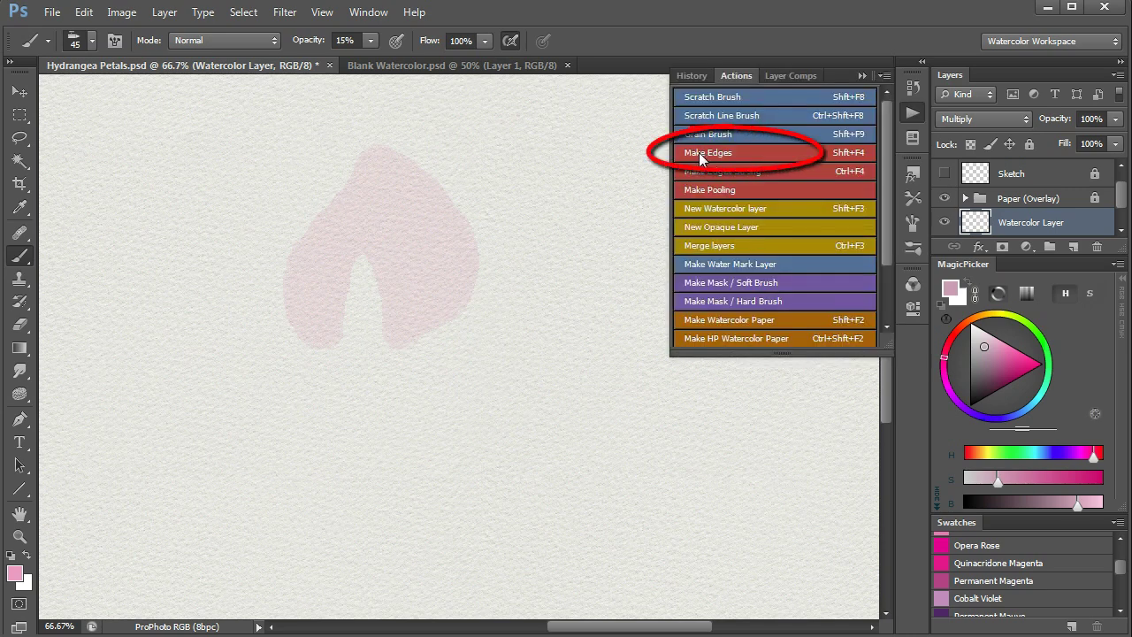
click(704, 152)
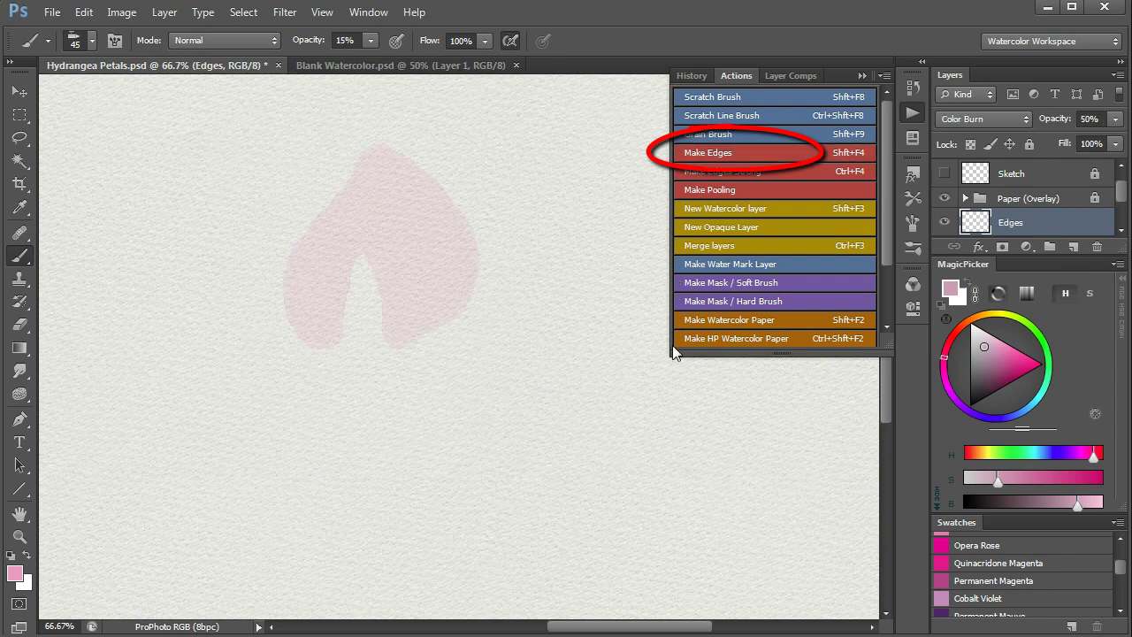
click(864, 78)
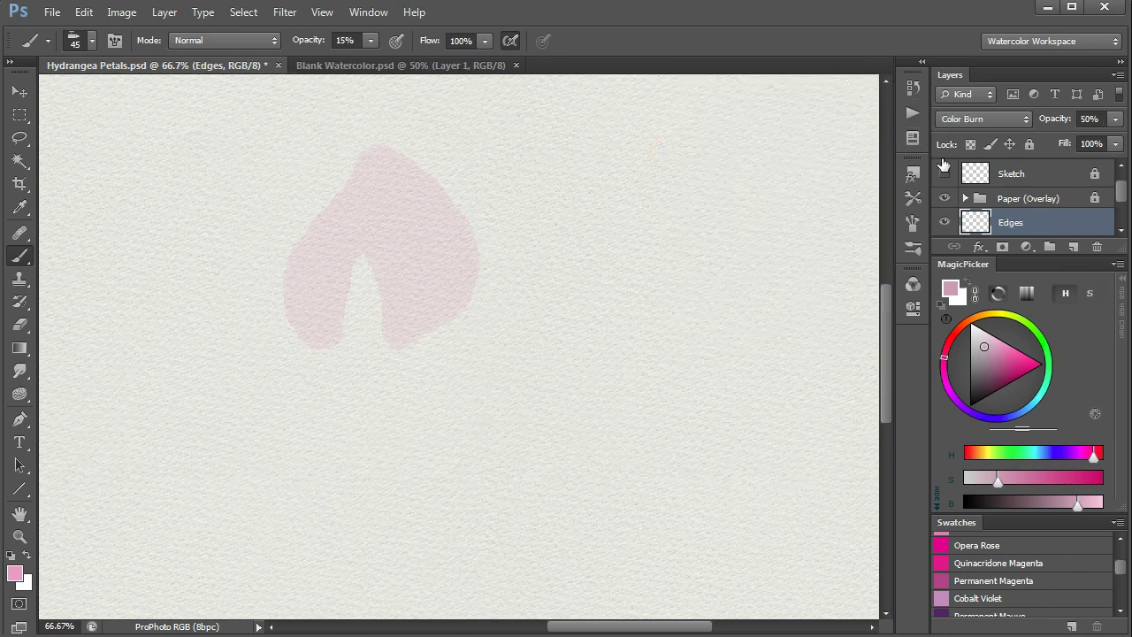
Set the Edges layer opacity to 100% and zoom the view to 100%
click(1090, 119)
text(100)
key(Return)
key(ctrl+1)
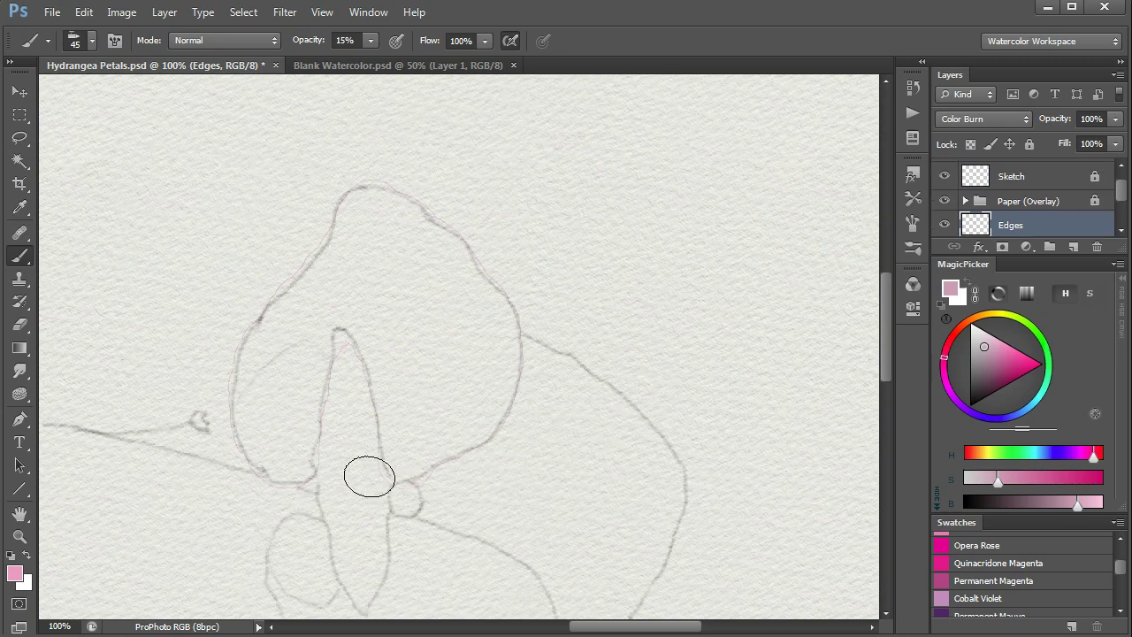
Soften the petal's edge line with the Smudge Delicate preset and lock the Edges layer
right_click(333, 528)
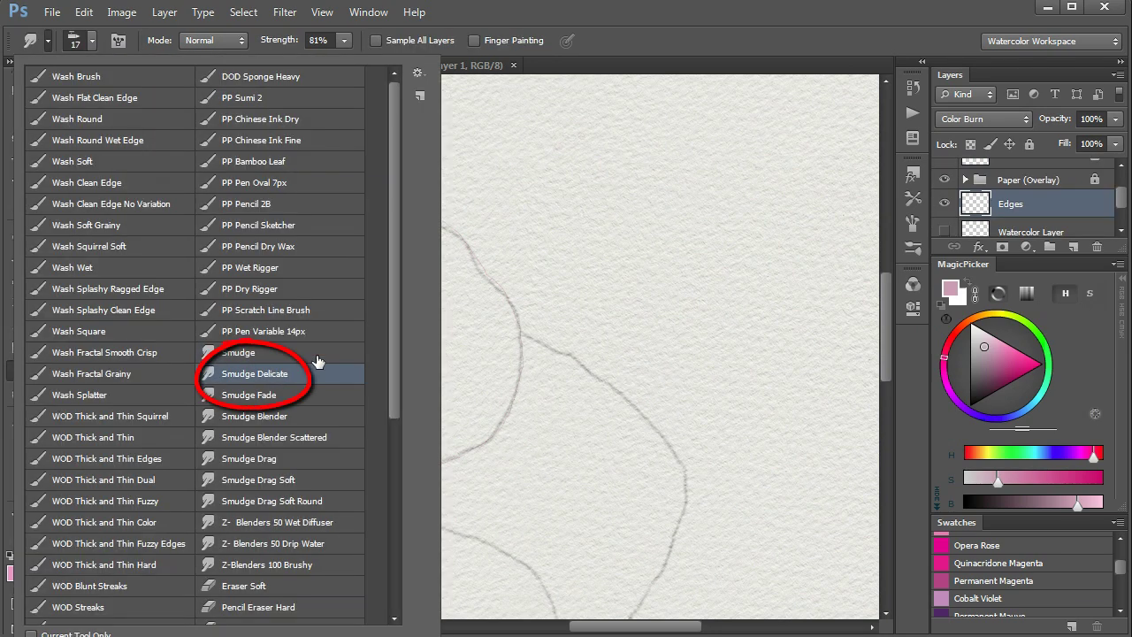
click(606, 223)
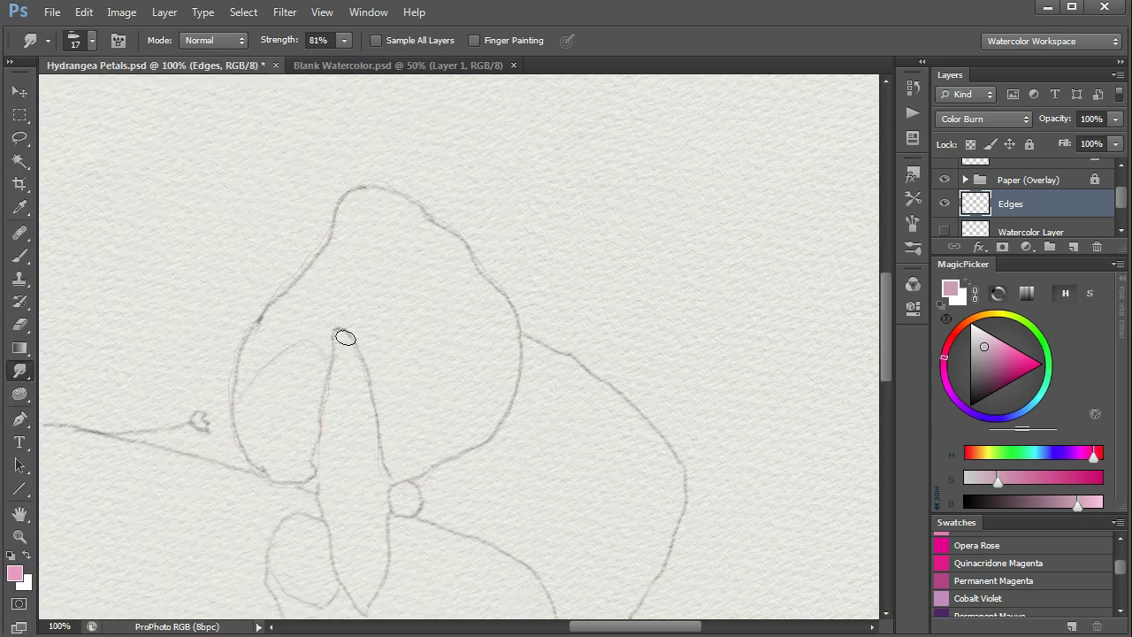
mouse_move(319, 418)
mouse_down()
mouse_move(313, 468)
mouse_move(318, 459)
mouse_up()
drag(361, 407, 388, 475)
click(992, 183)
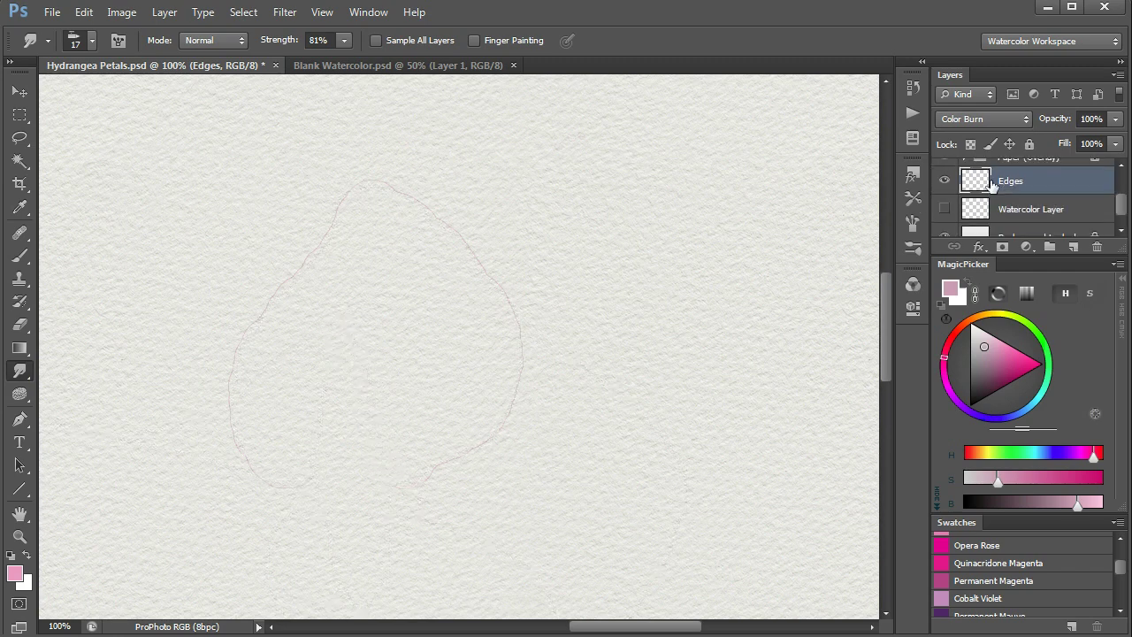
click(1031, 144)
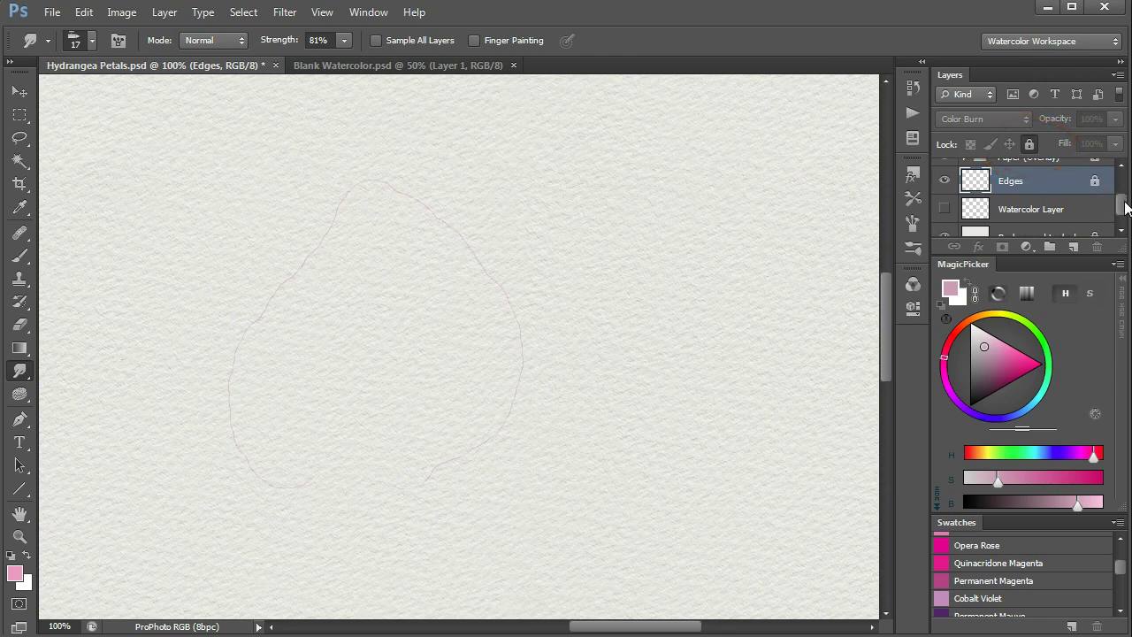
Group the Edges and Watercolor Layer together and name the group 'Top Petal'
scroll(1118, 202, down, 1)
click(944, 200)
shift+click(1026, 199)
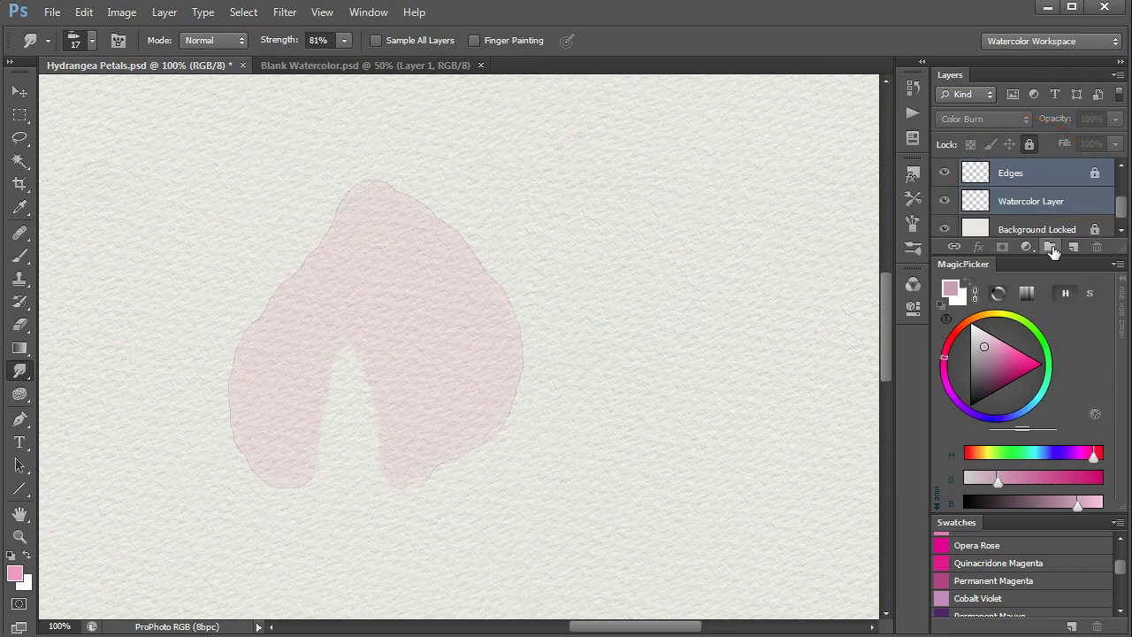
click(1050, 247)
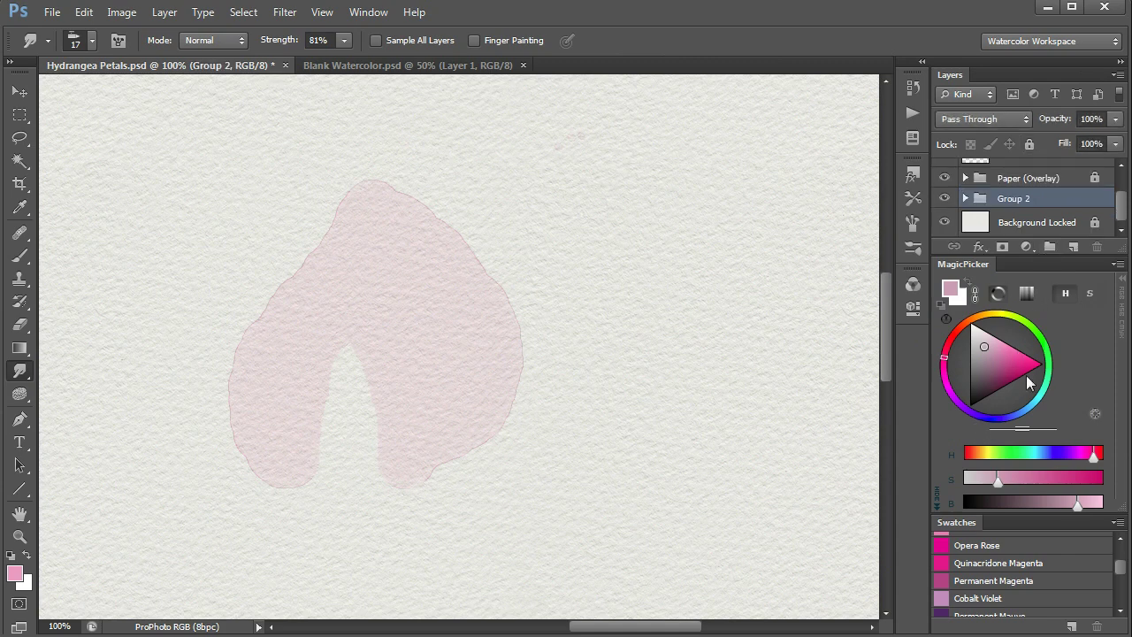
click(965, 198)
double_click(1017, 169)
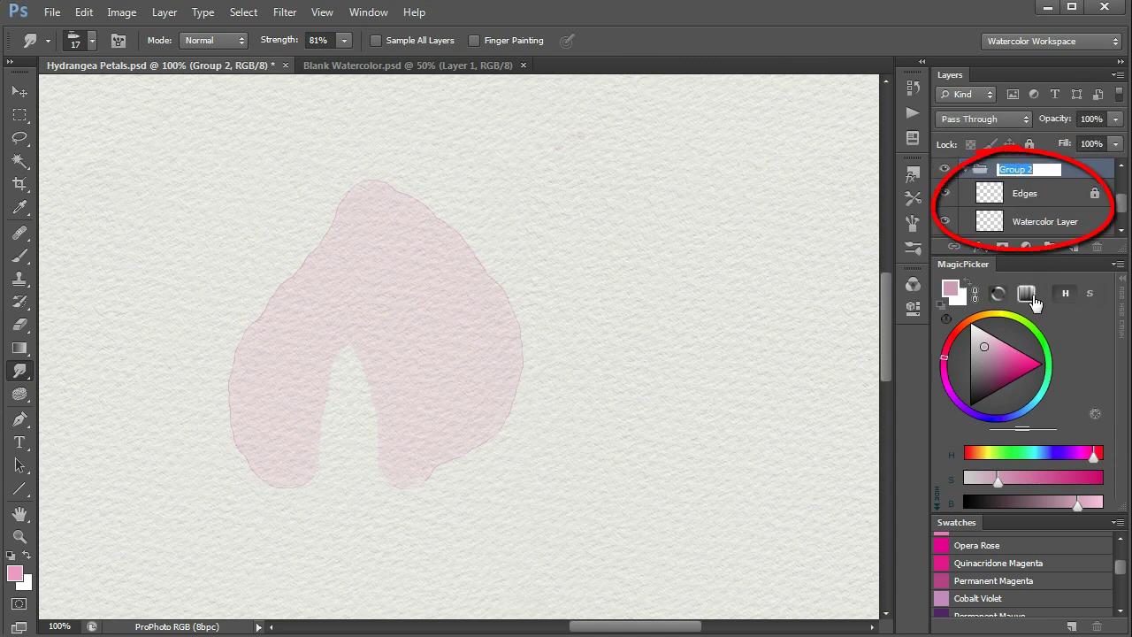
text(Top)
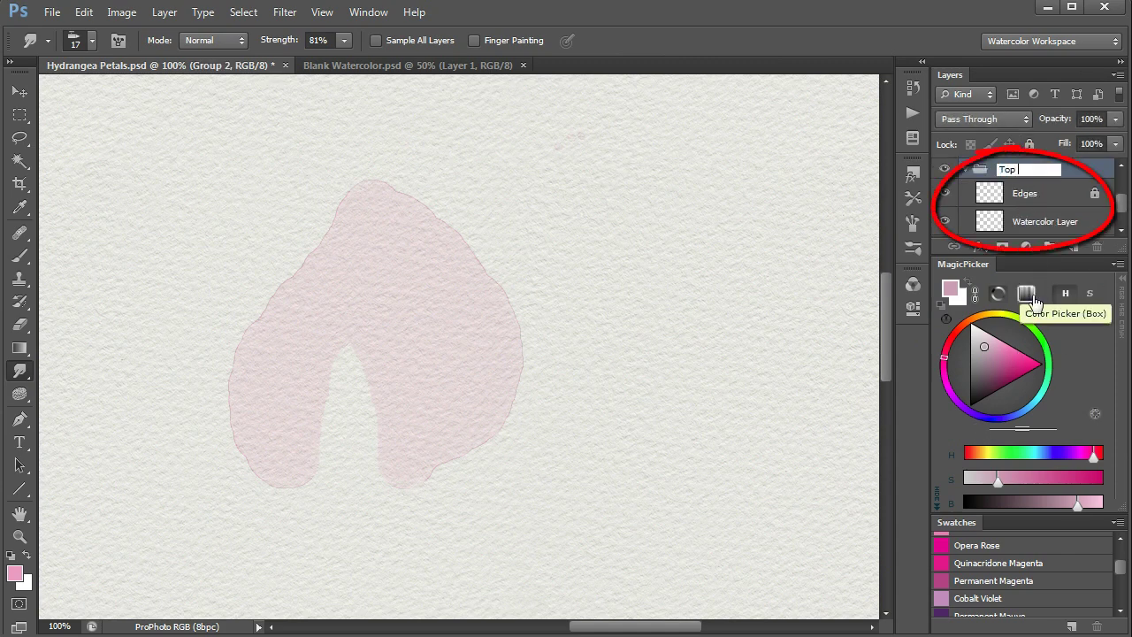
text( Petal)
key(Return)
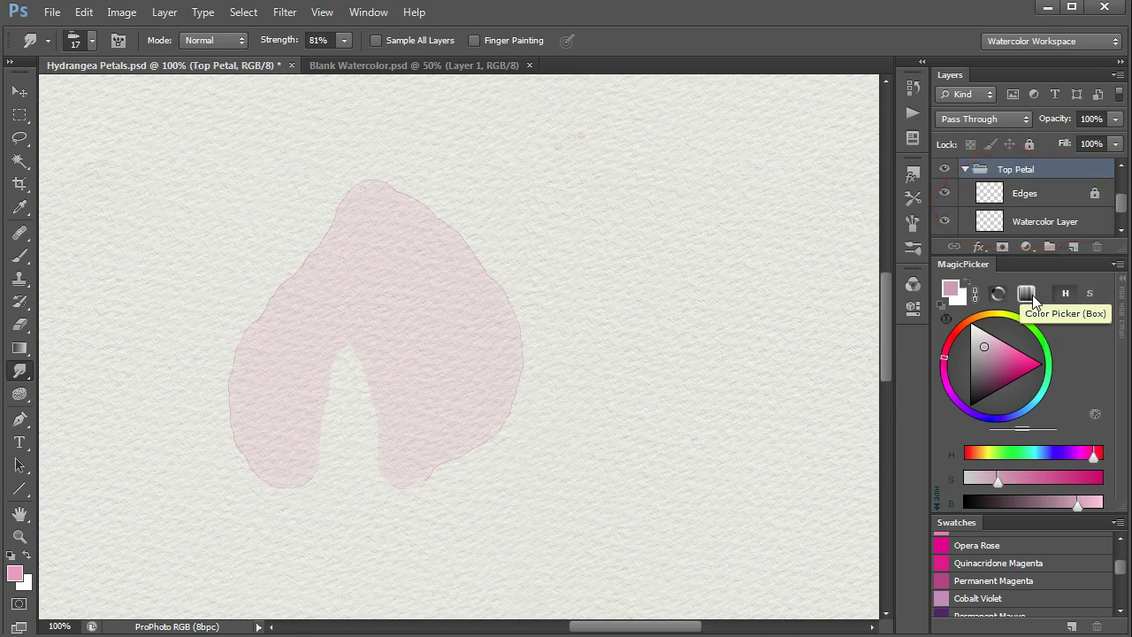
Load the Watercolor Layer as a selection, then add a hide-all black mask to Top Petal
ctrl+click(992, 225)
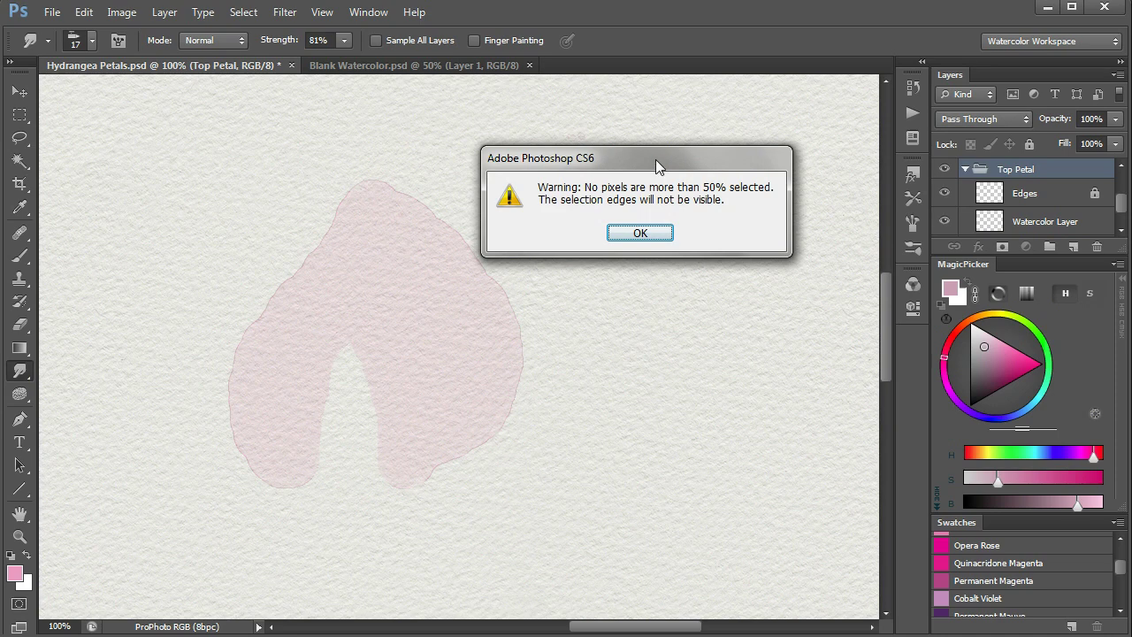
key(Return)
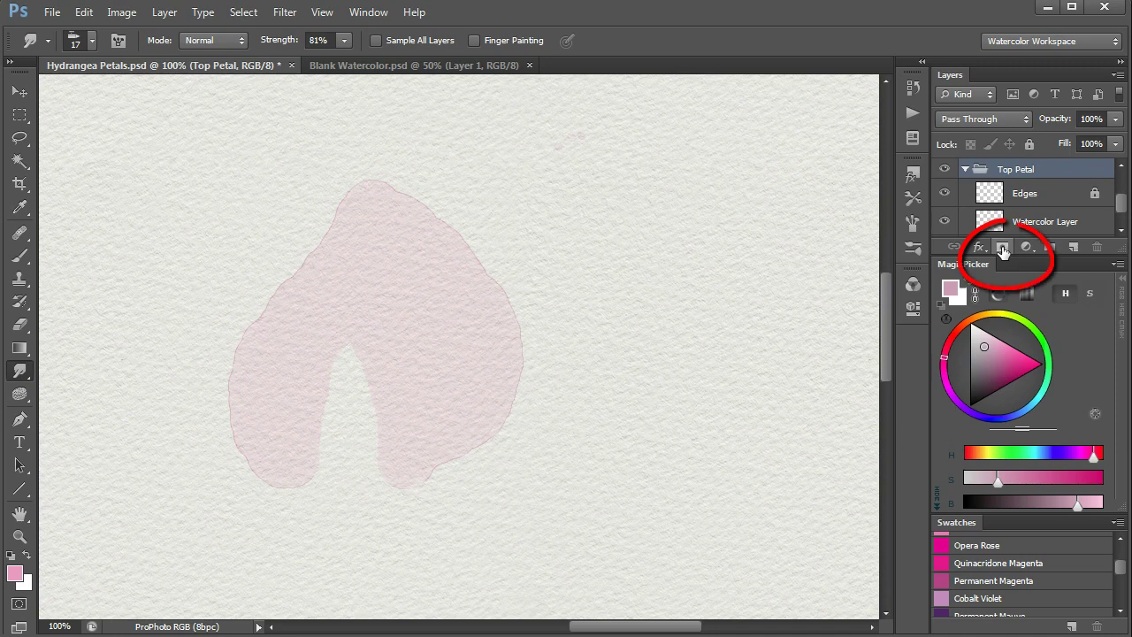
alt+click(1002, 248)
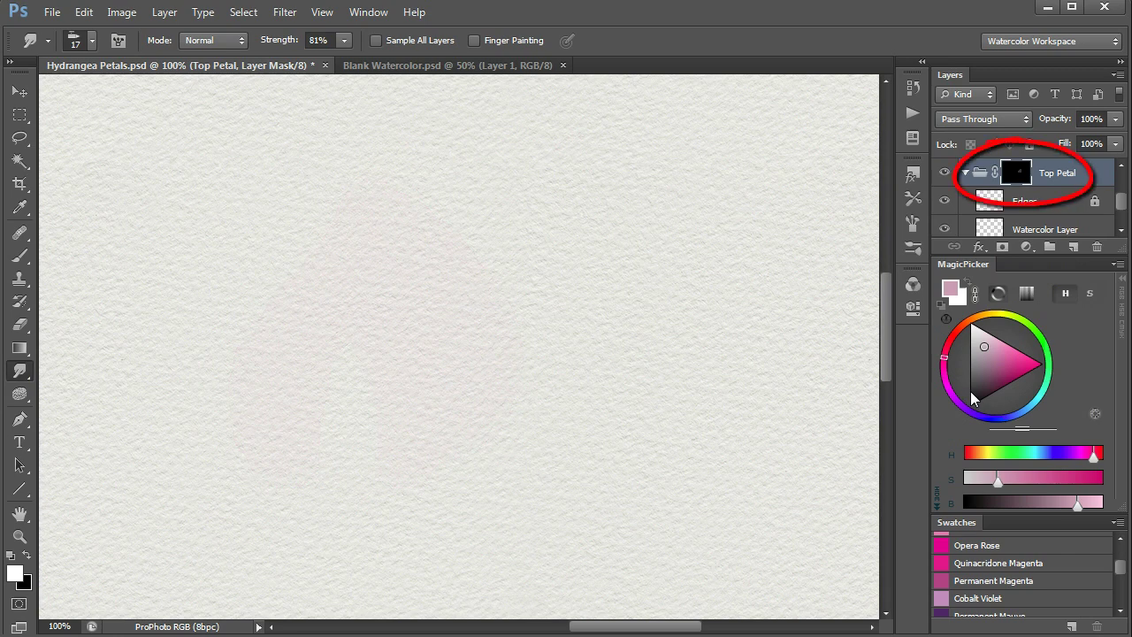
View the Top Petal mask alone and apply Levels, dragging the white input slider to whiten the petal shape
alt+click(1014, 172)
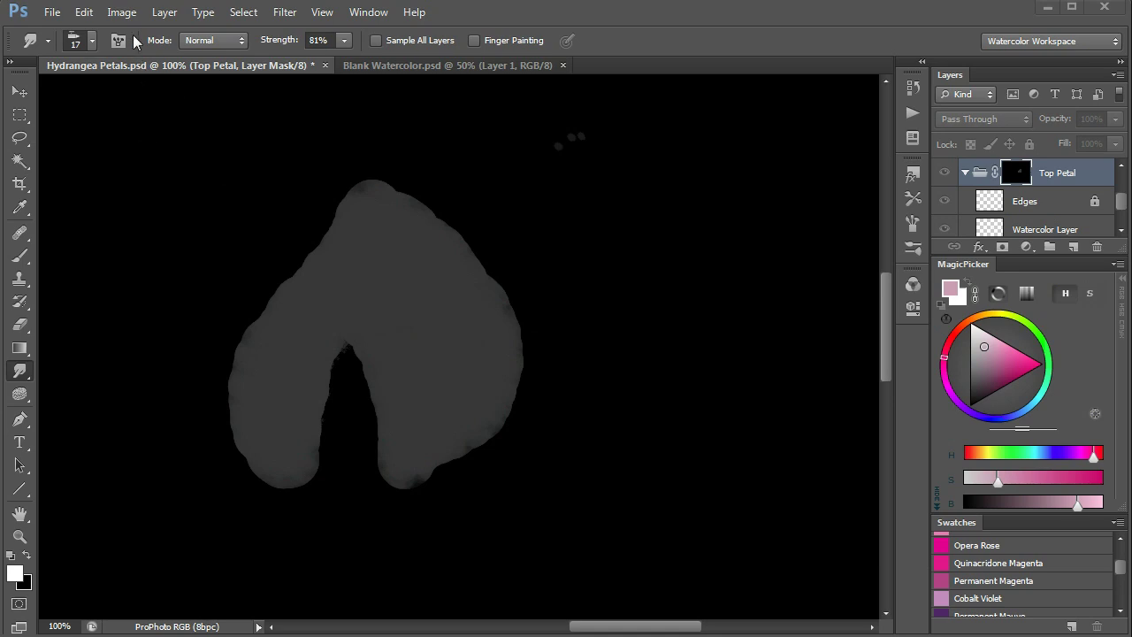
click(121, 12)
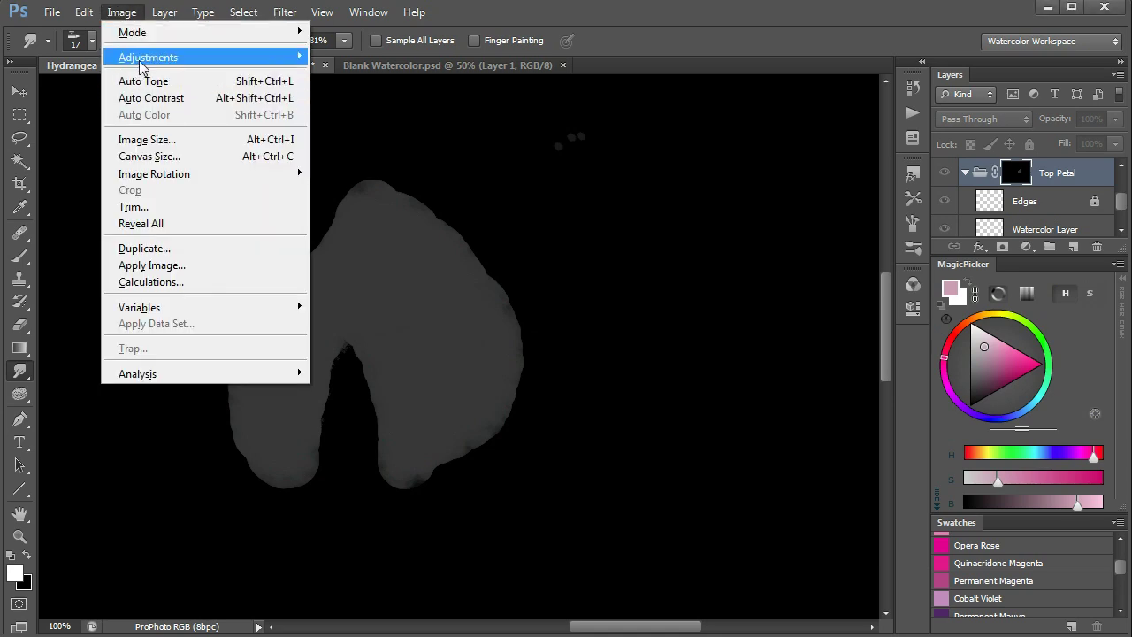
mouse_move(141, 64)
click(337, 75)
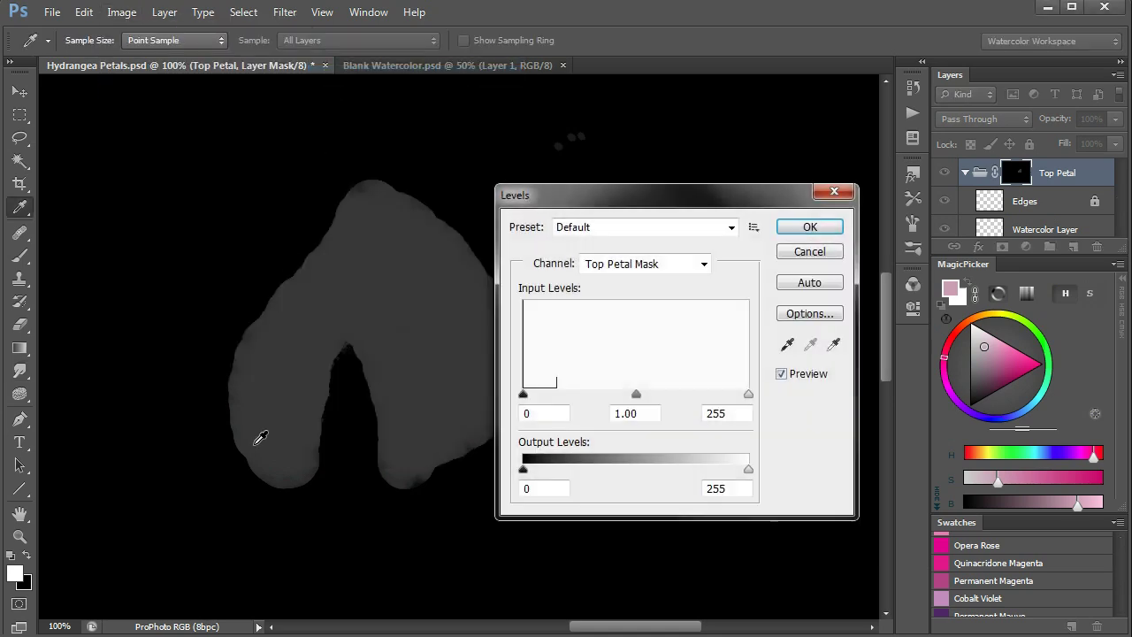
drag(686, 197, 733, 158)
drag(796, 356, 590, 363)
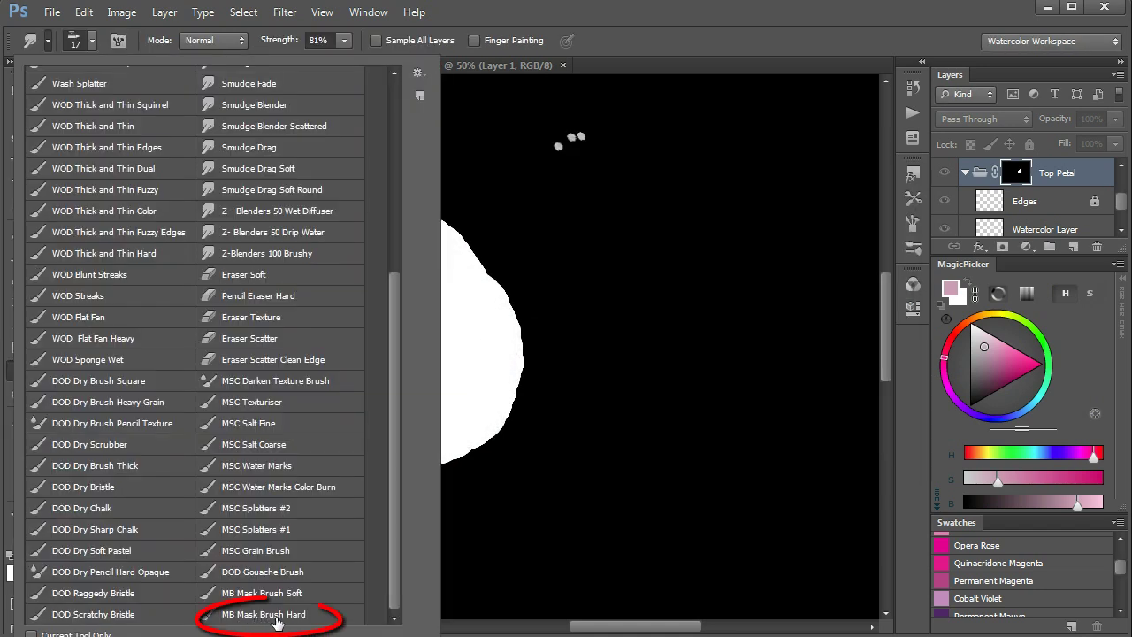
Select the MB Mask Brush Hard preset, undoing the white test strokes
click(274, 620)
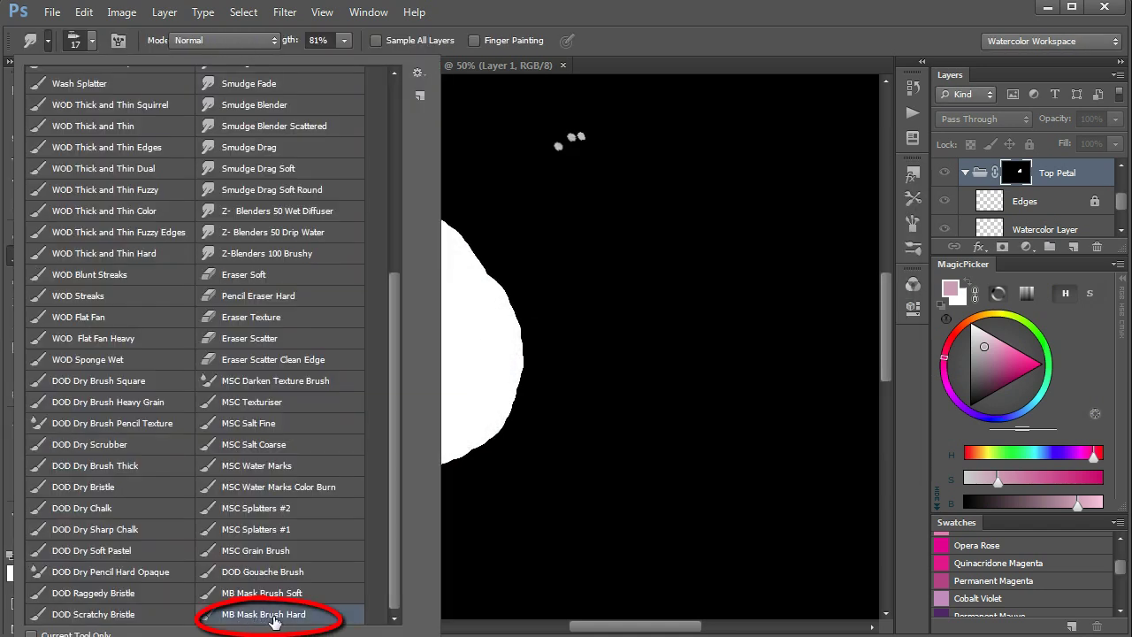
click(591, 384)
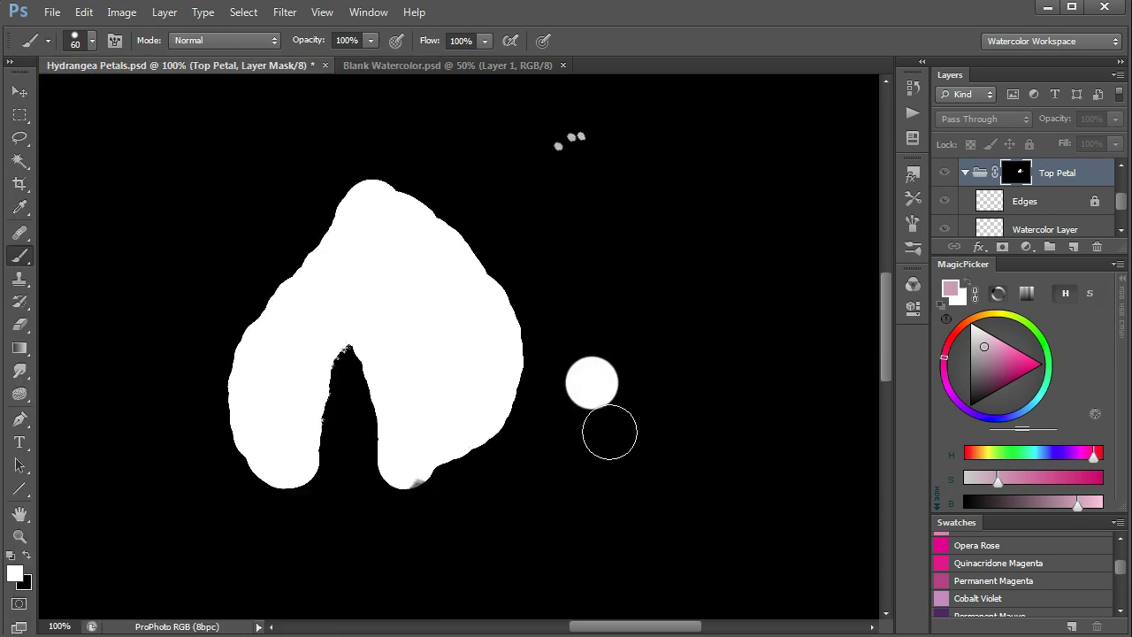
mouse_move(600, 352)
mouse_down()
mouse_move(622, 377)
mouse_move(680, 374)
mouse_move(703, 409)
mouse_up()
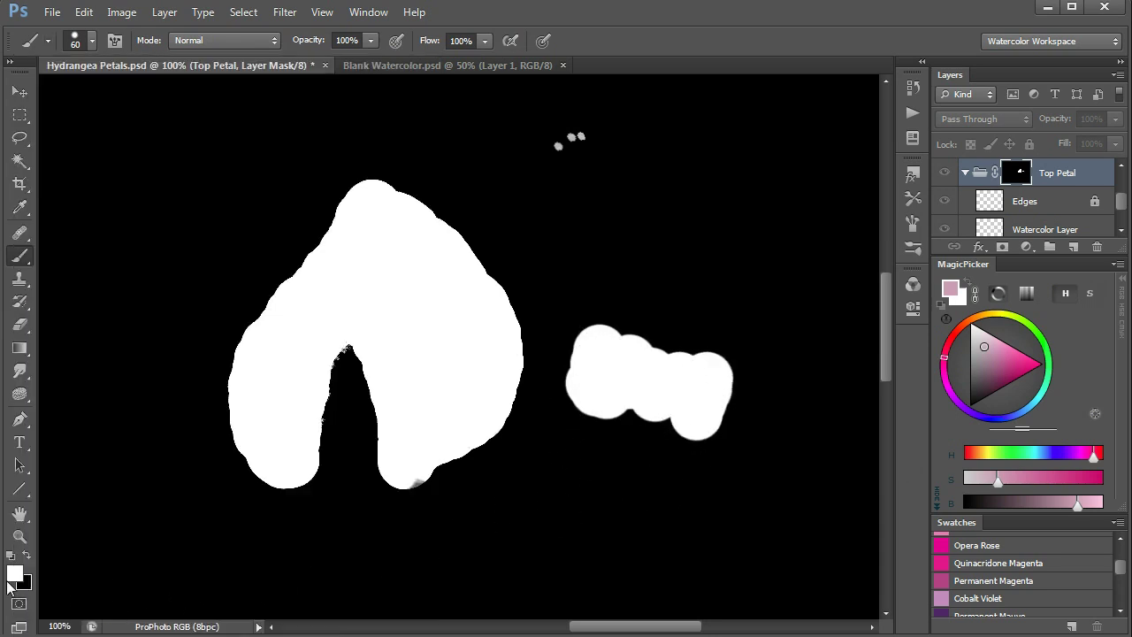
key(ctrl+z)
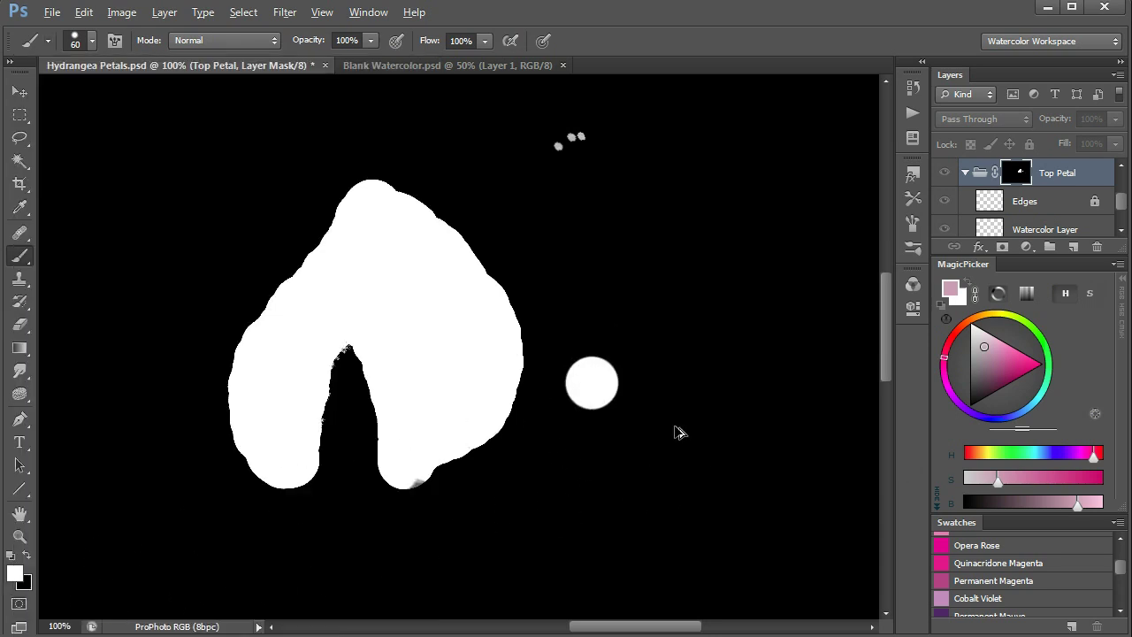
key(ctrl+alt+z)
Paint black over the three stray dots and, at size 25, along the notch's jagged edge
key(x)
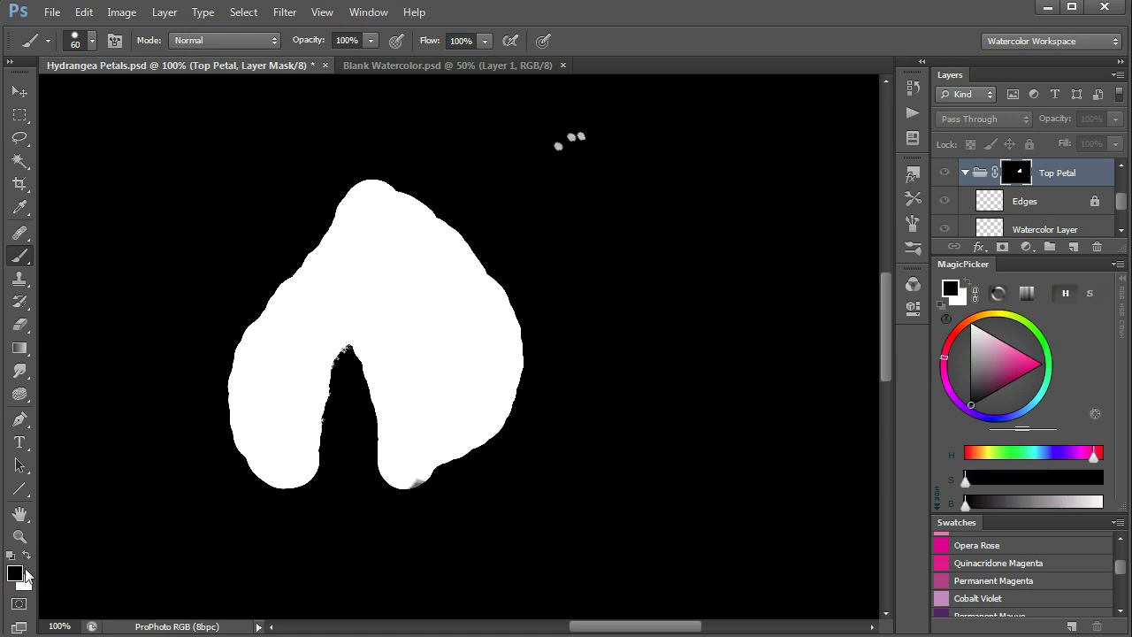
drag(587, 148, 561, 144)
key(bracketleft)
key(bracketleft)
key(bracketleft)
key(bracketleft)
key(bracketleft)
key(bracketleft)
key(bracketleft)
key(bracketleft)
key(bracketleft)
drag(339, 364, 328, 422)
key(x)
click(991, 231)
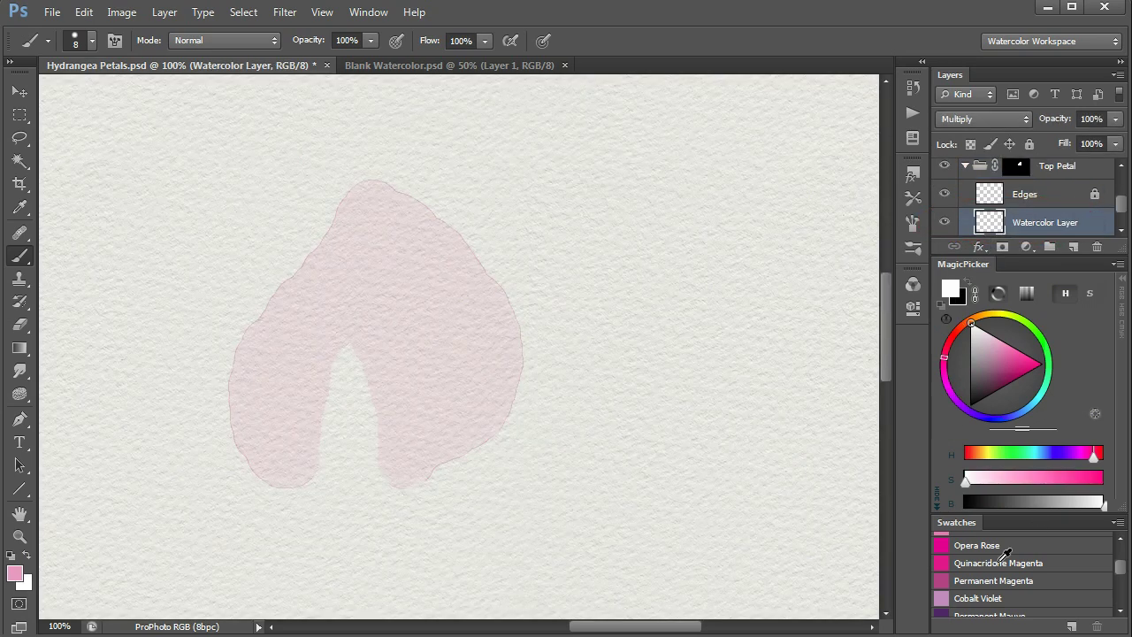
key(F2)
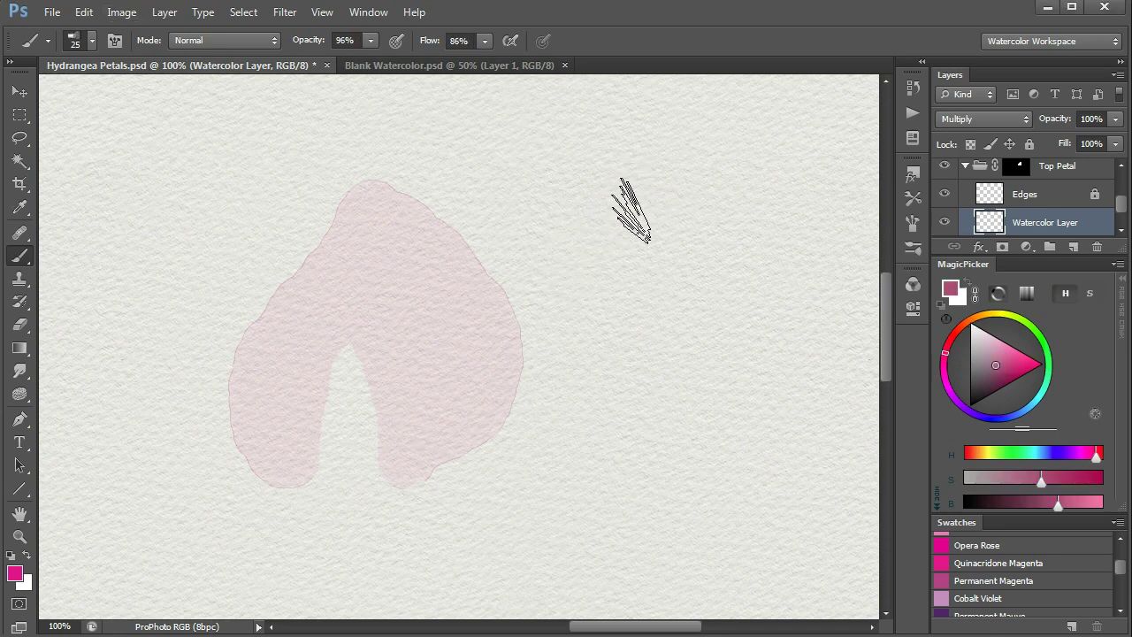
mouse_move(500, 292)
mouse_down()
mouse_move(430, 392)
mouse_move(462, 245)
mouse_move(380, 253)
mouse_move(415, 310)
mouse_up()
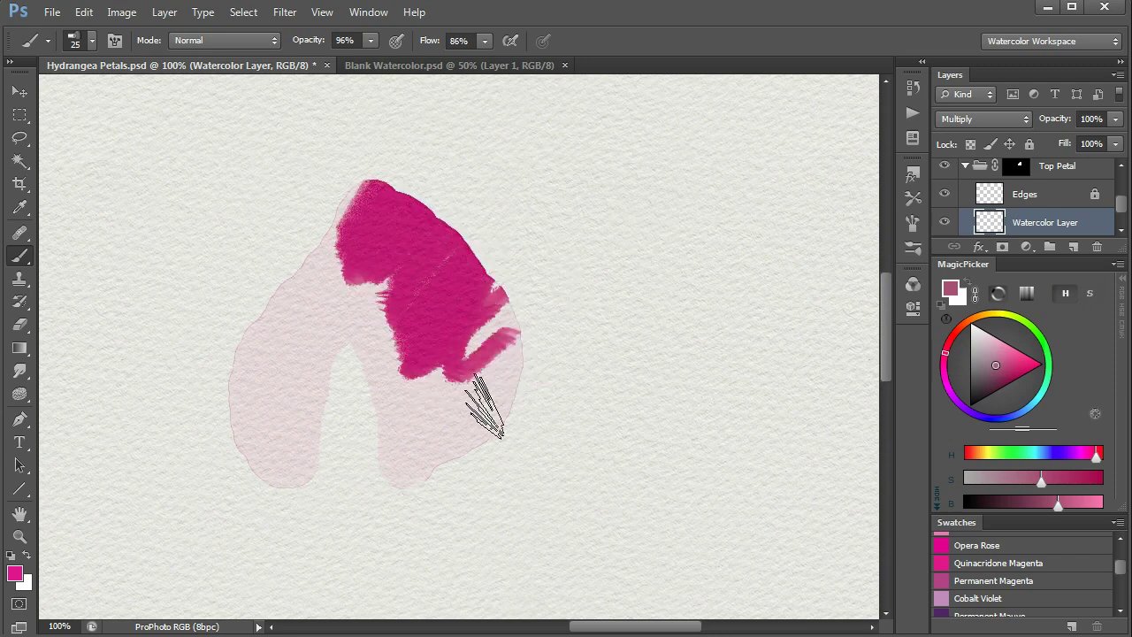
mouse_move(240, 450)
mouse_down()
mouse_move(296, 416)
mouse_move(297, 352)
mouse_up()
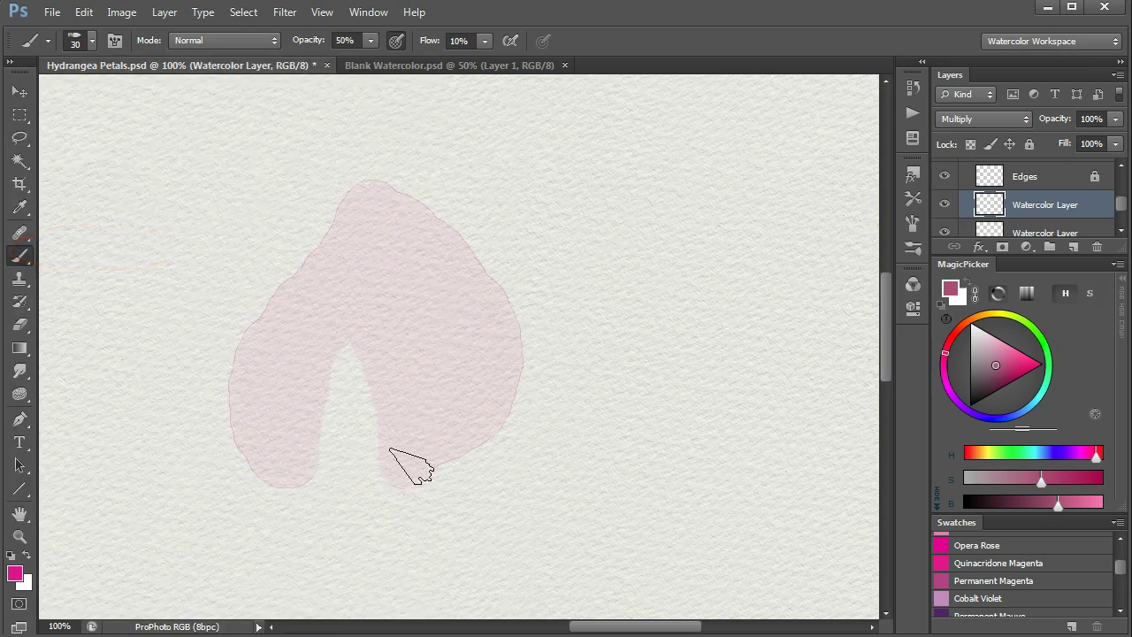
Dab deeper pink into the lower-right lobe, the upper-right edge and the lobe bottom
mouse_move(393, 435)
mouse_down()
mouse_move(393, 478)
mouse_move(389, 449)
mouse_move(393, 491)
mouse_move(429, 456)
mouse_move(424, 466)
mouse_move(404, 423)
mouse_move(386, 417)
mouse_move(413, 436)
mouse_move(401, 471)
mouse_move(423, 420)
mouse_move(380, 404)
mouse_move(373, 411)
mouse_move(370, 426)
mouse_move(400, 441)
mouse_move(427, 394)
mouse_move(399, 501)
mouse_up()
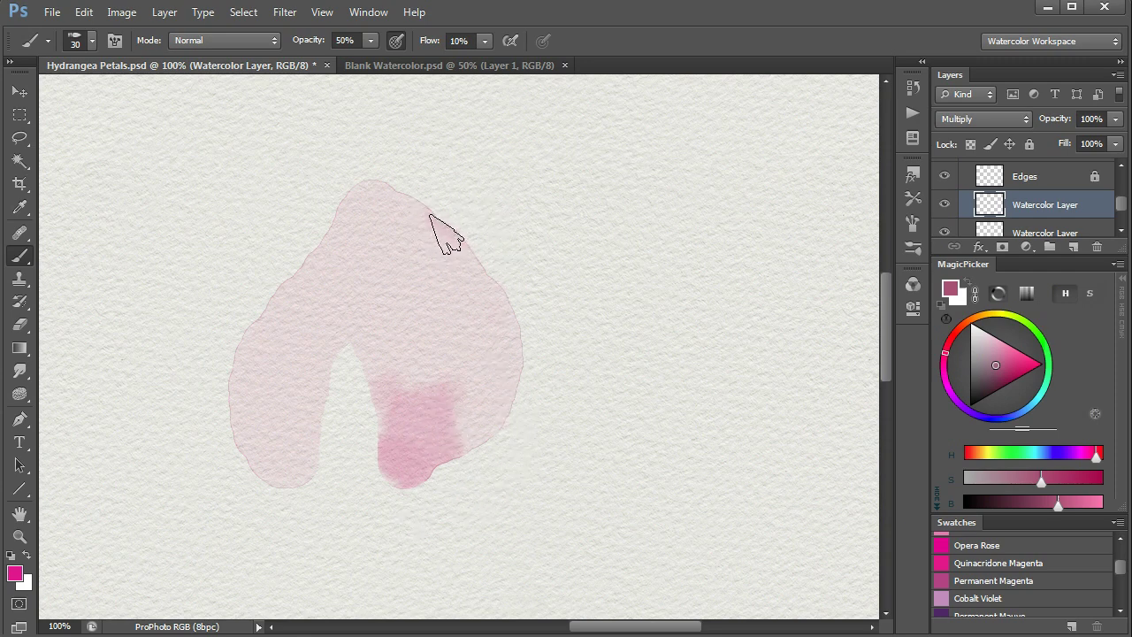
mouse_move(436, 219)
mouse_down()
mouse_move(401, 184)
mouse_move(462, 245)
mouse_move(407, 198)
mouse_move(460, 243)
mouse_move(439, 224)
mouse_up()
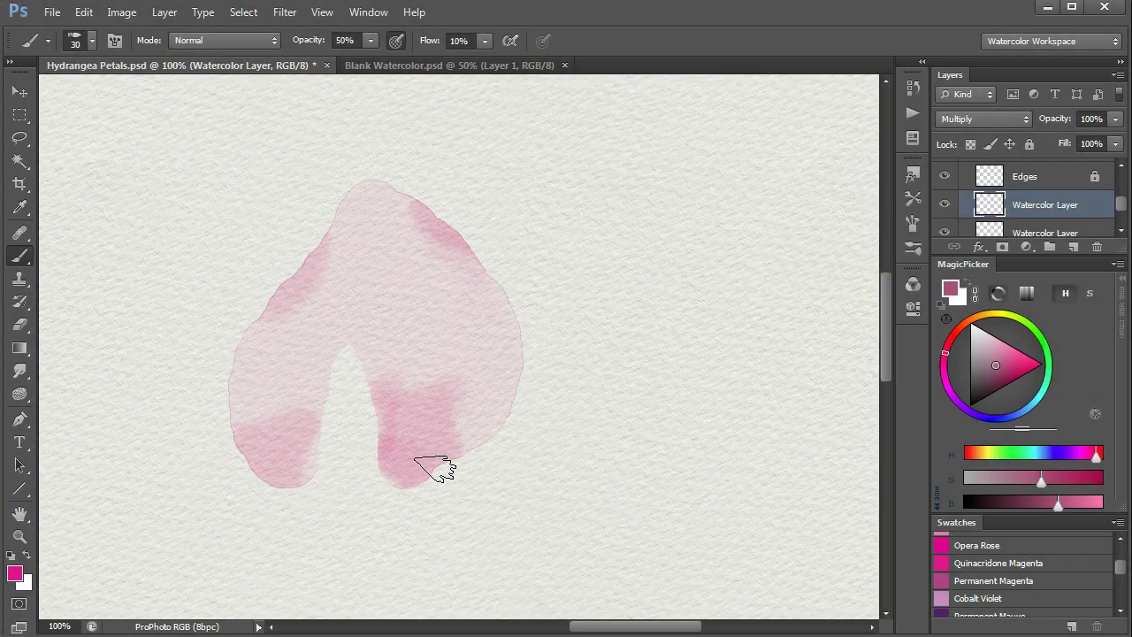
mouse_move(416, 462)
mouse_down()
mouse_move(437, 497)
mouse_move(439, 432)
mouse_move(443, 454)
mouse_move(409, 432)
mouse_up()
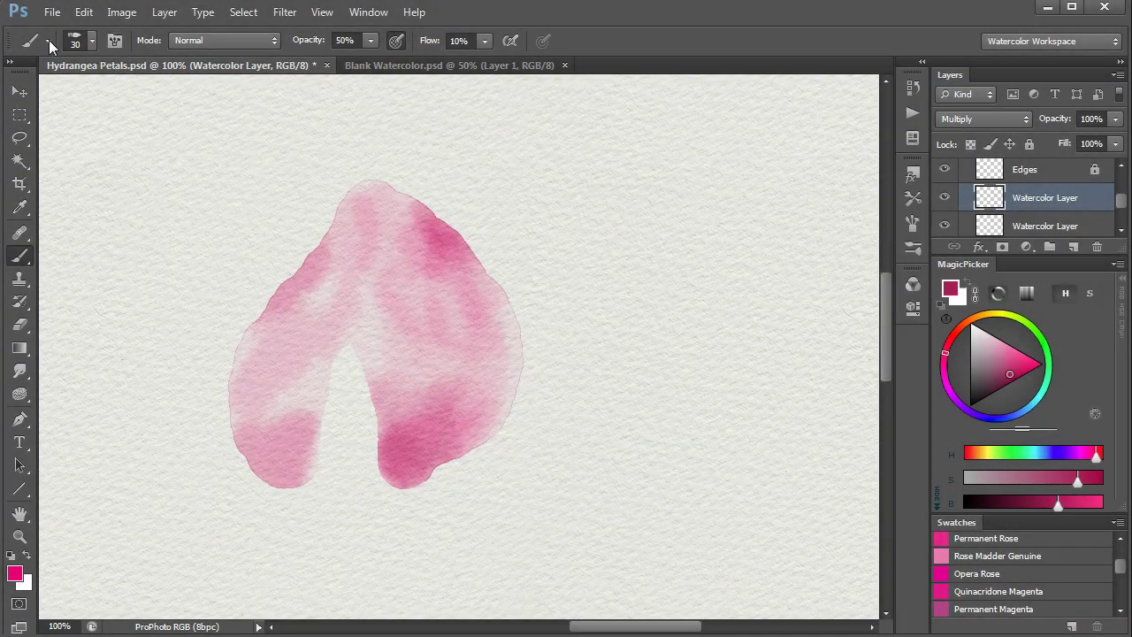
Try the Smudge Delicate preset, then return to the brush with a darker paint colour
click(50, 44)
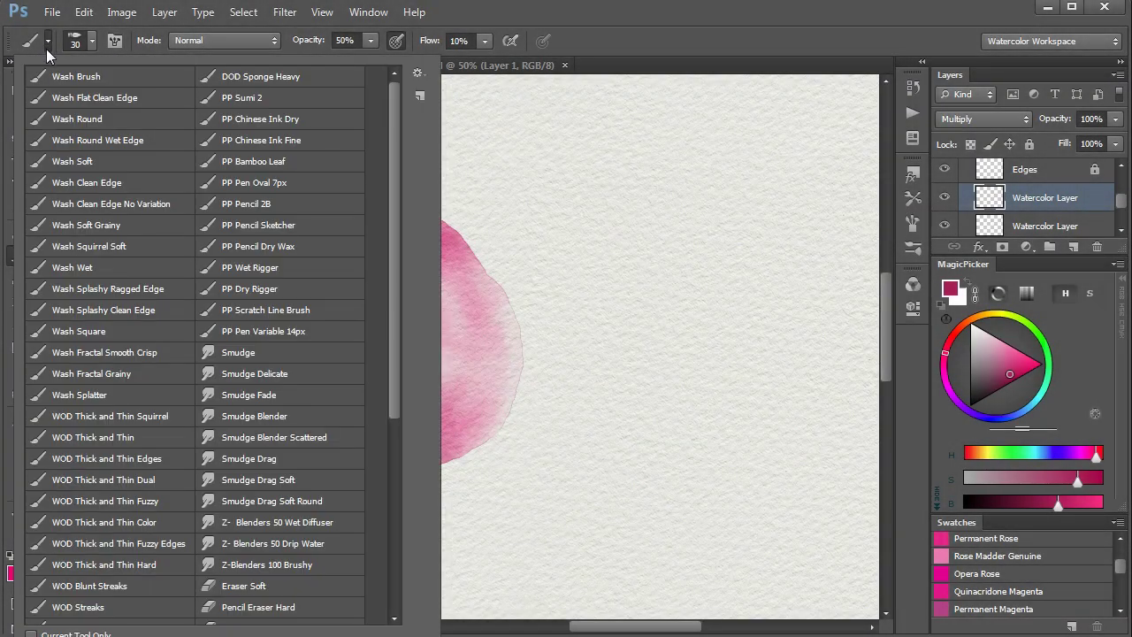
click(255, 375)
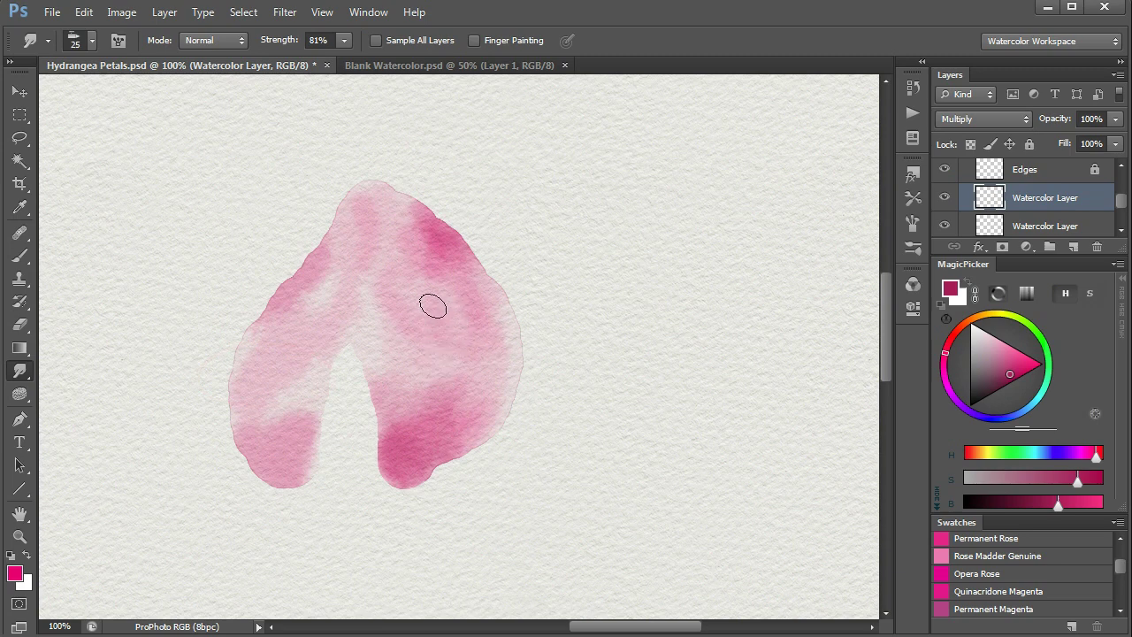
key(bracketright)
key(b)
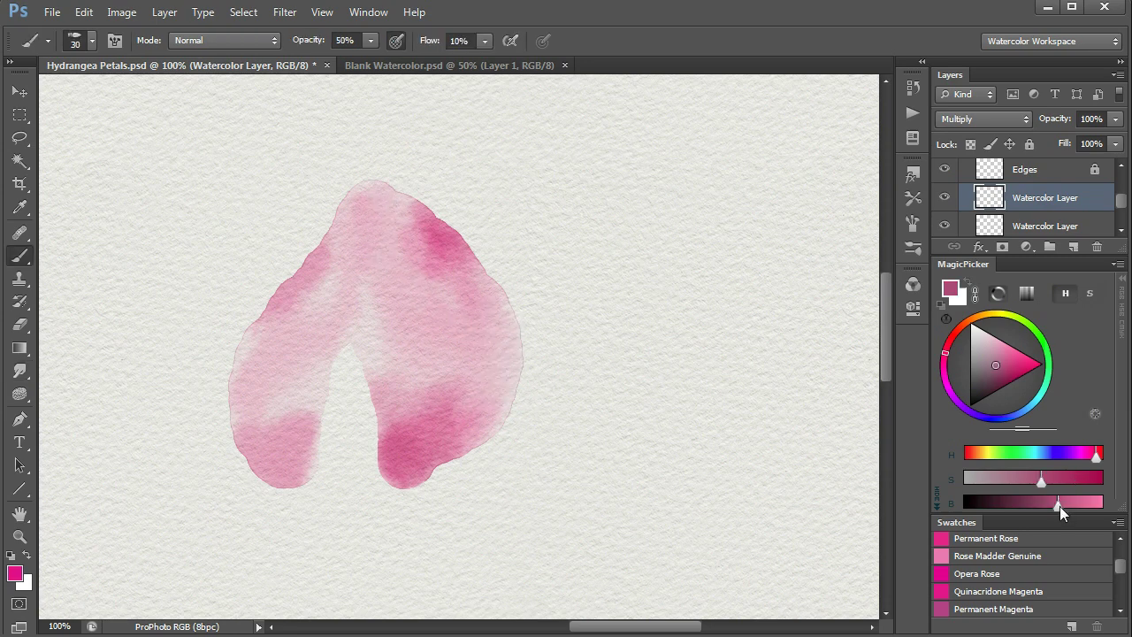
drag(1060, 513, 1017, 512)
Run the New Watercolor layer action for the next wash
click(912, 113)
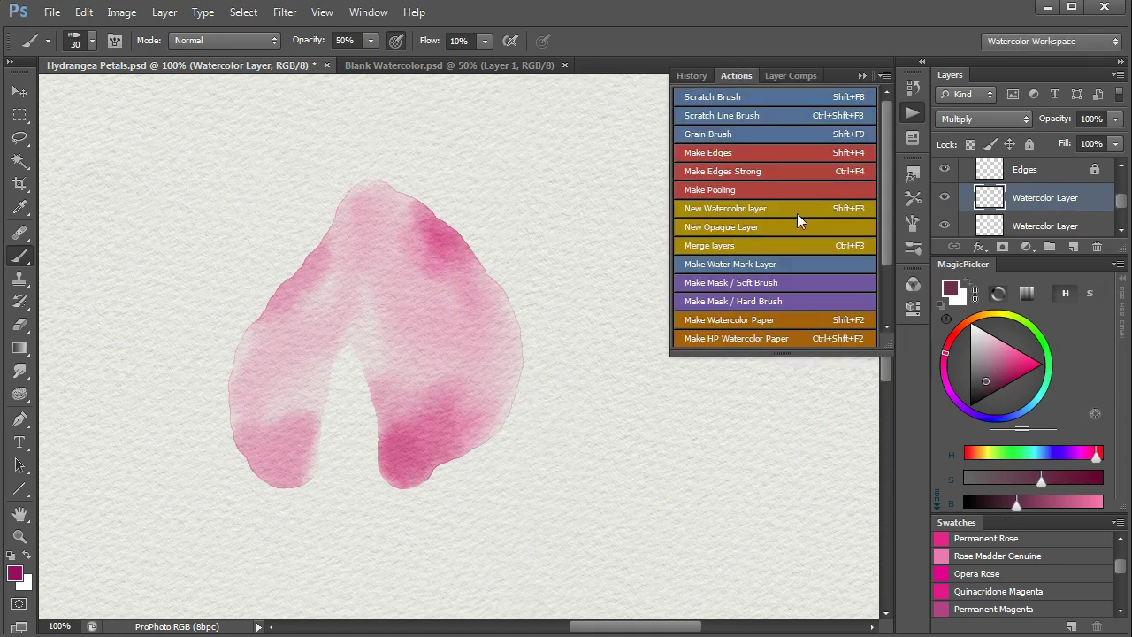
click(732, 210)
click(863, 76)
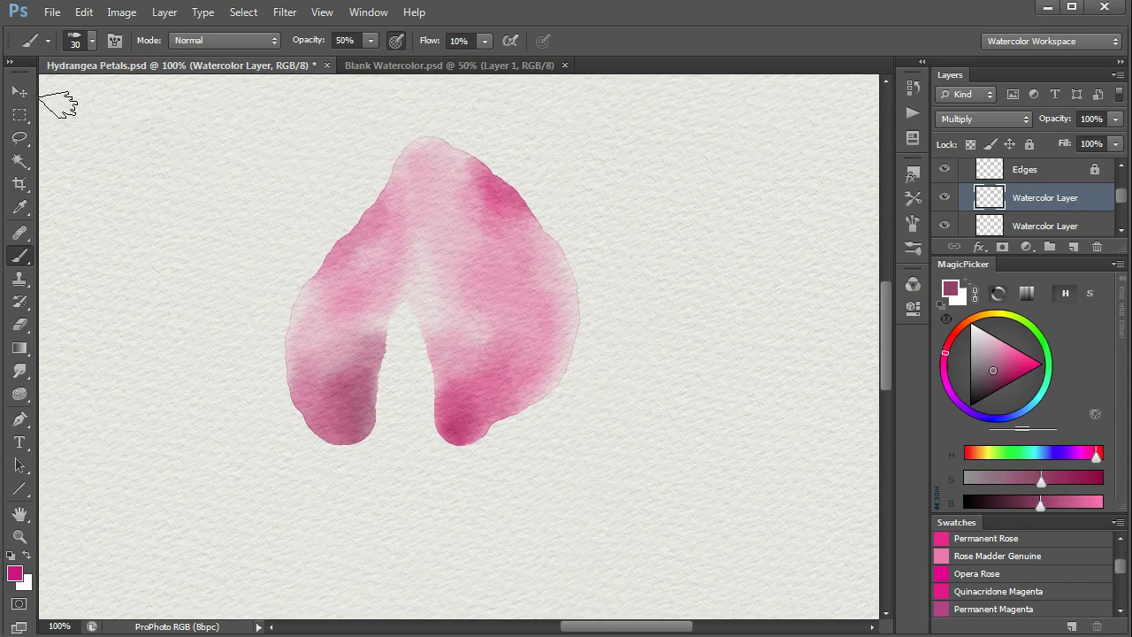
Paint a vein line with the PP Dry Rigger preset, undo it, and set Smudge strength to 36%
click(47, 40)
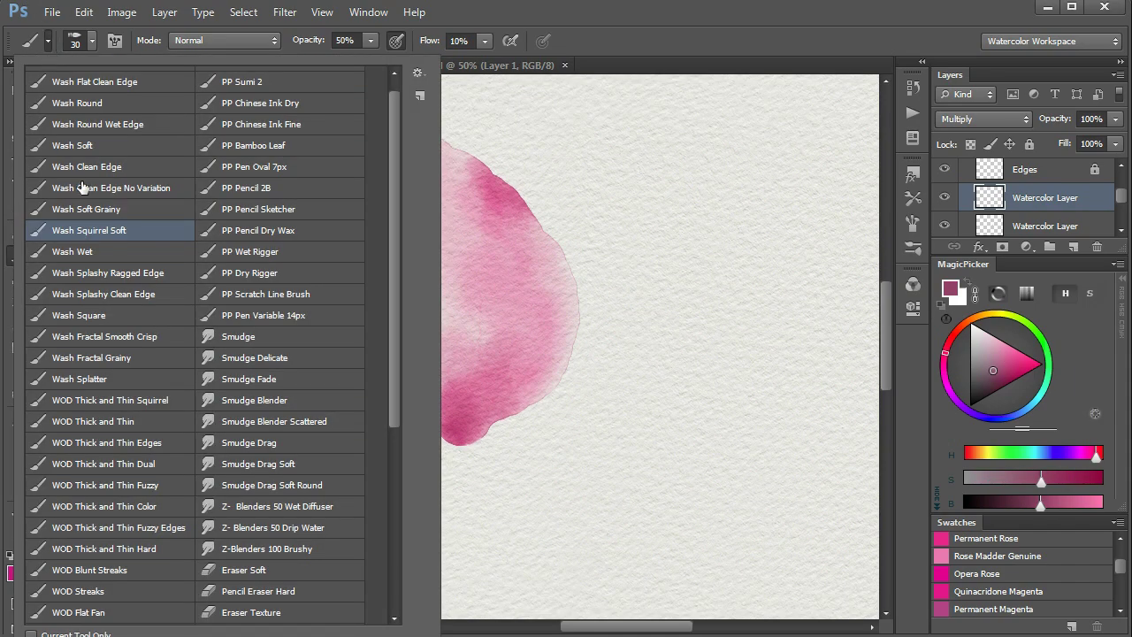
click(256, 276)
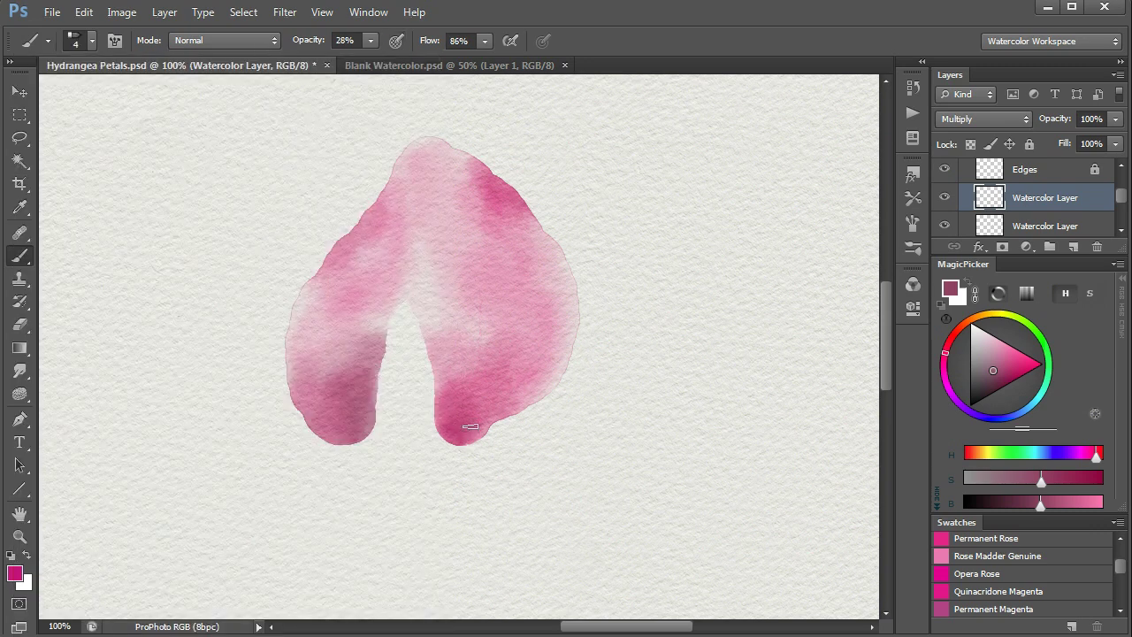
drag(468, 412, 465, 314)
key(ctrl+z)
key(r)
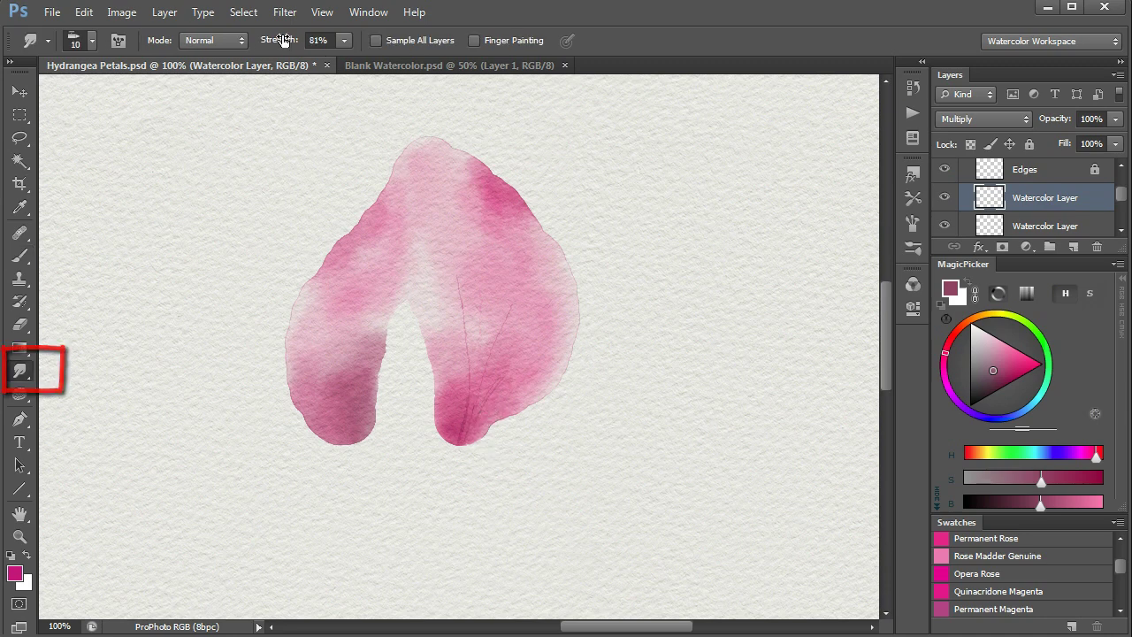
drag(287, 40, 247, 40)
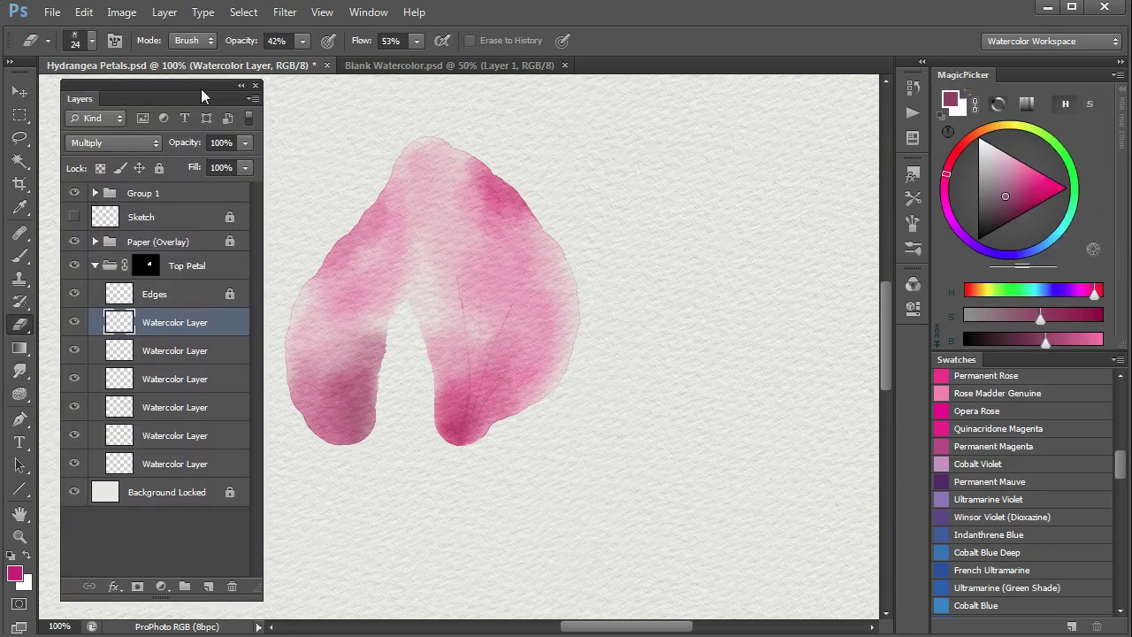
Run the Merge layers action five times until one Watercolor Layer remains, then toggle its visibility to check
click(912, 113)
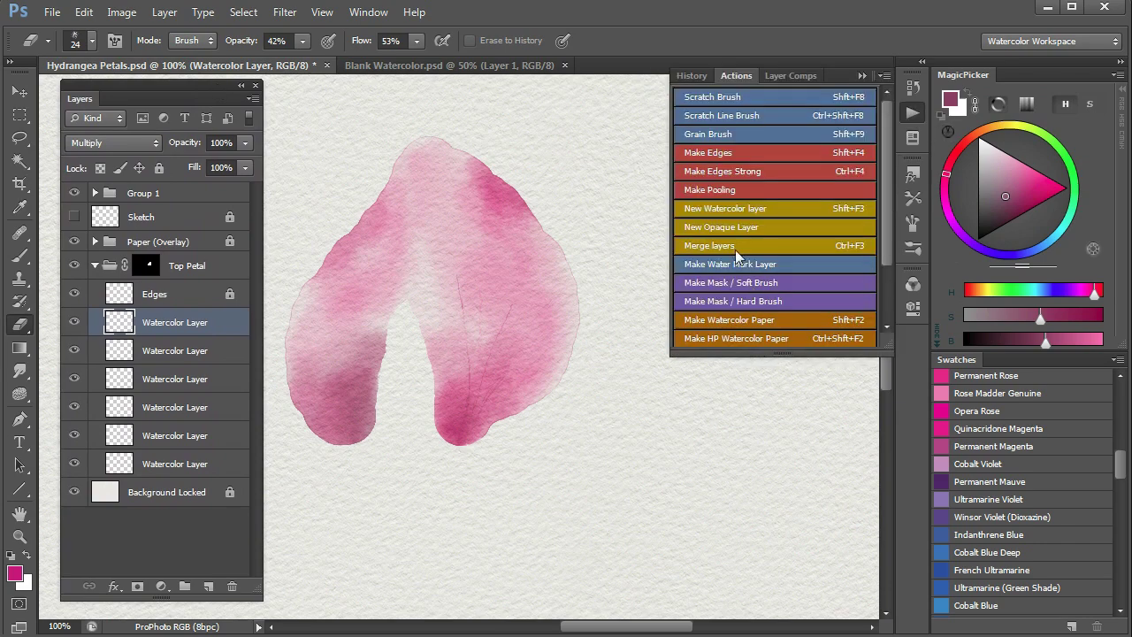
click(709, 246)
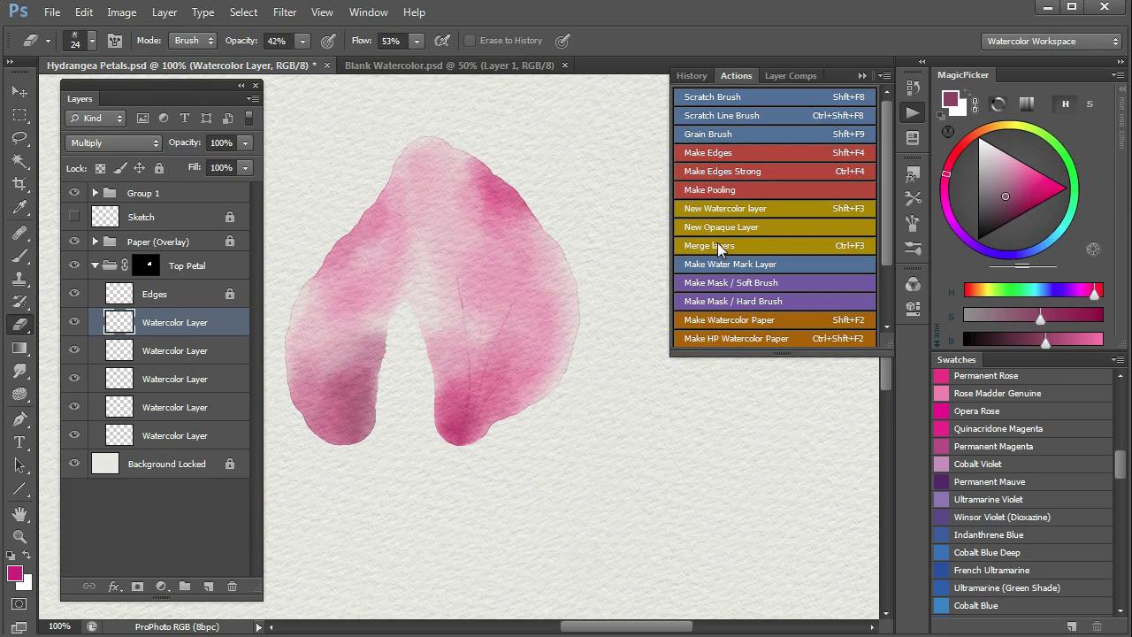
click(717, 245)
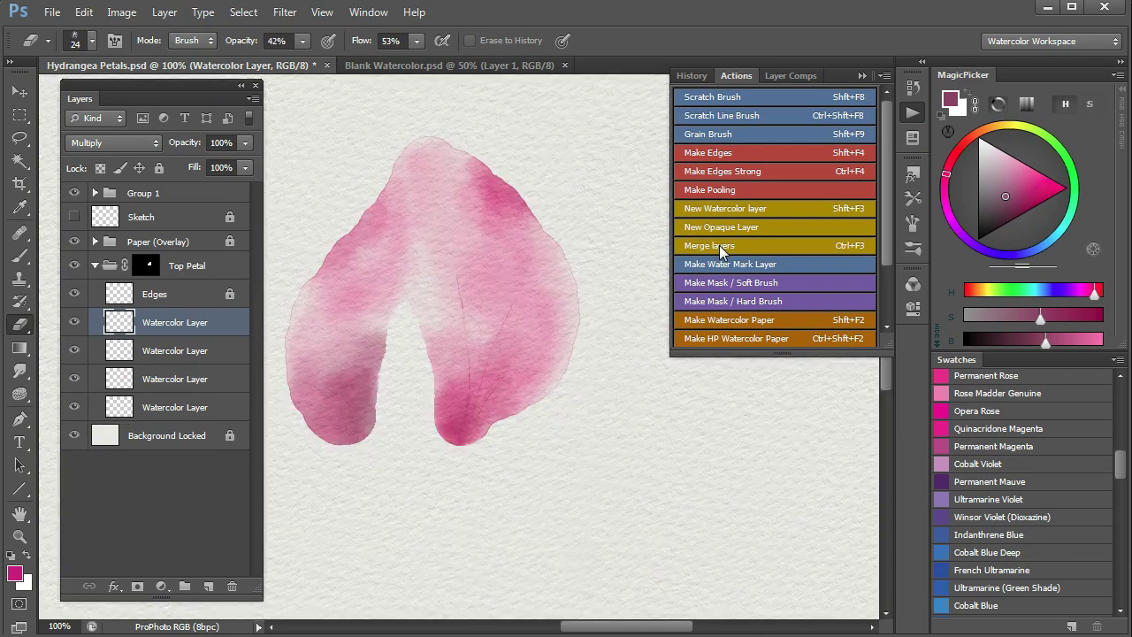
click(720, 245)
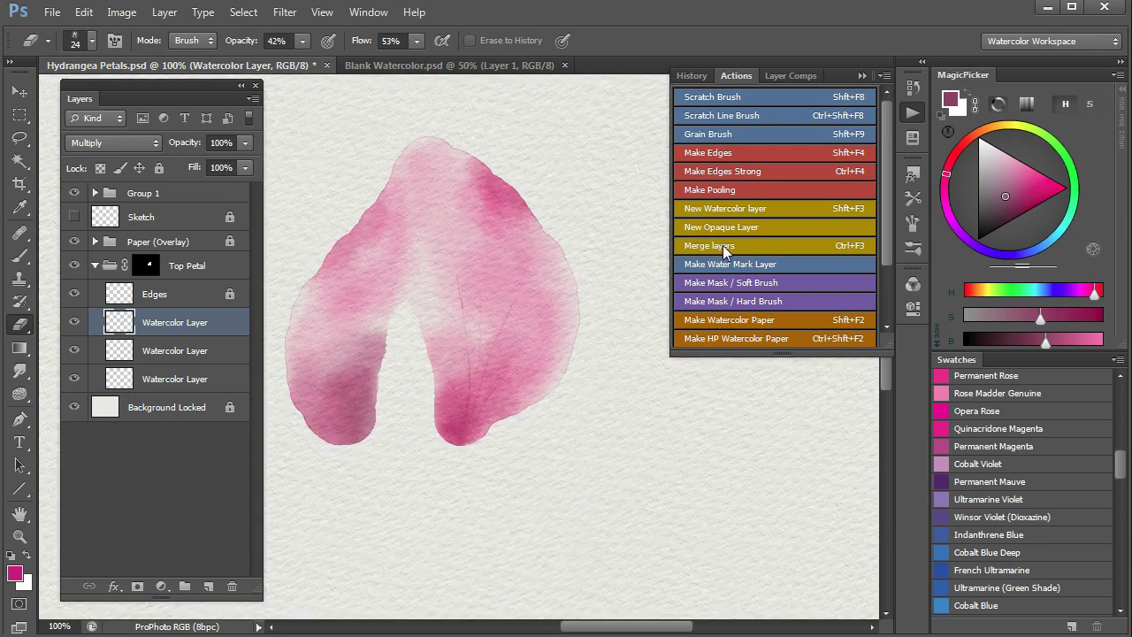
click(723, 245)
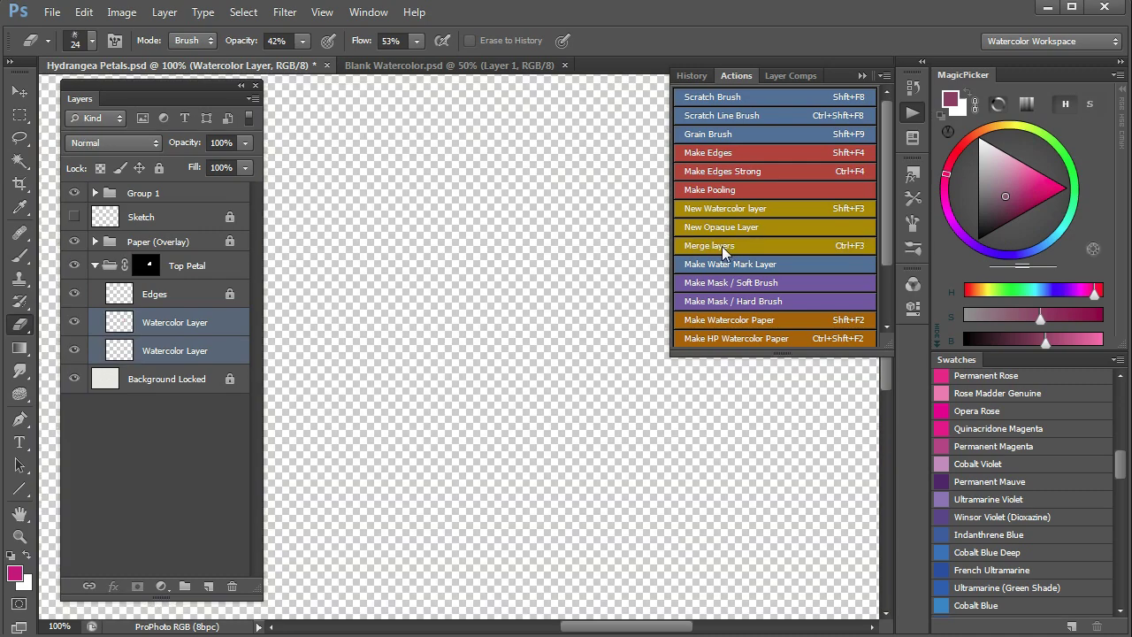
click(723, 245)
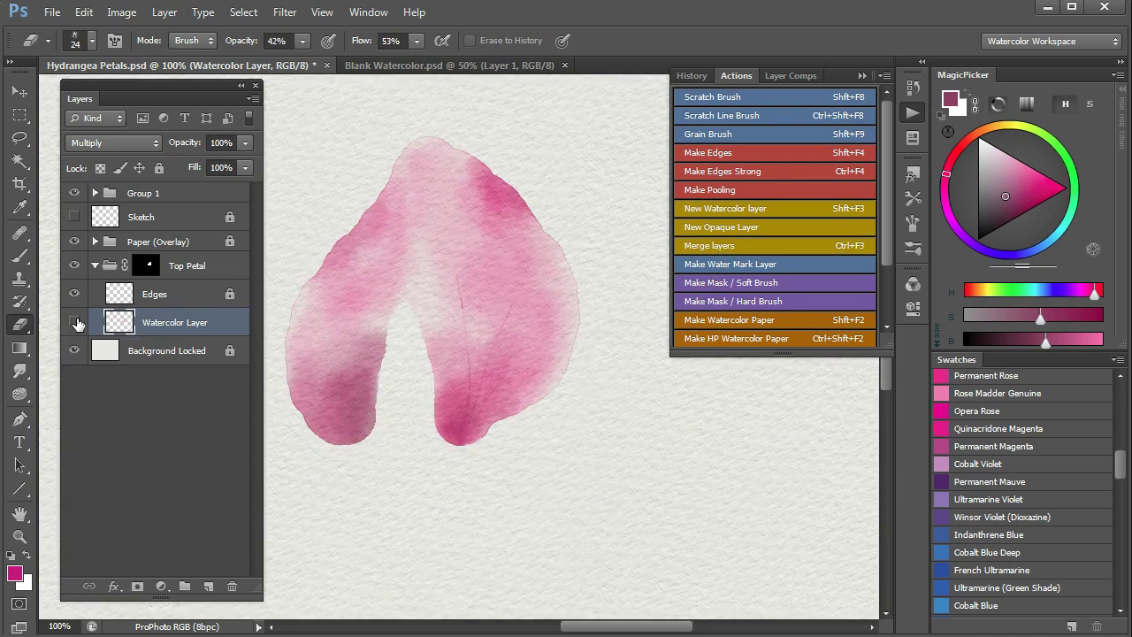
click(74, 323)
click(74, 323)
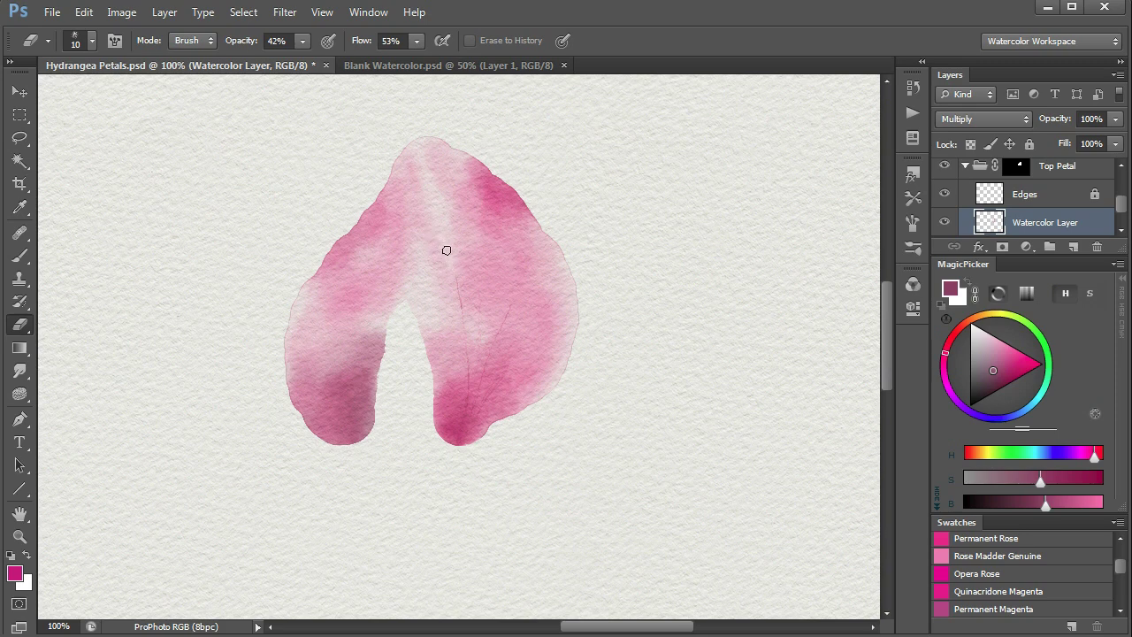
Switch to the Smudge tool and enlarge it to size 25 to blend the central highlight
key(r)
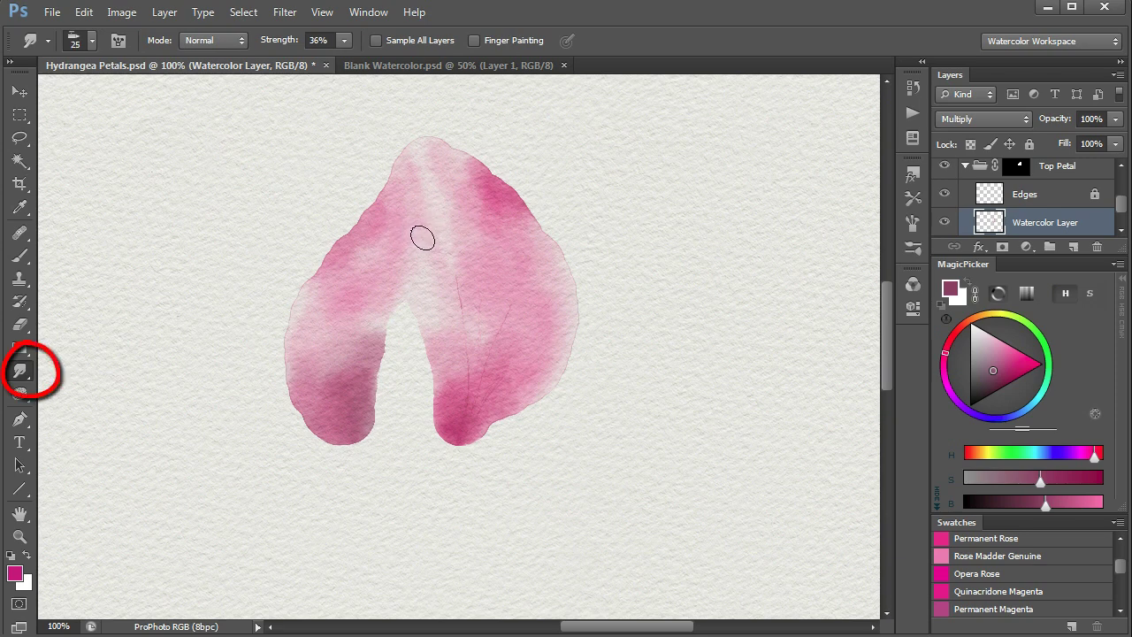
key(bracketright)
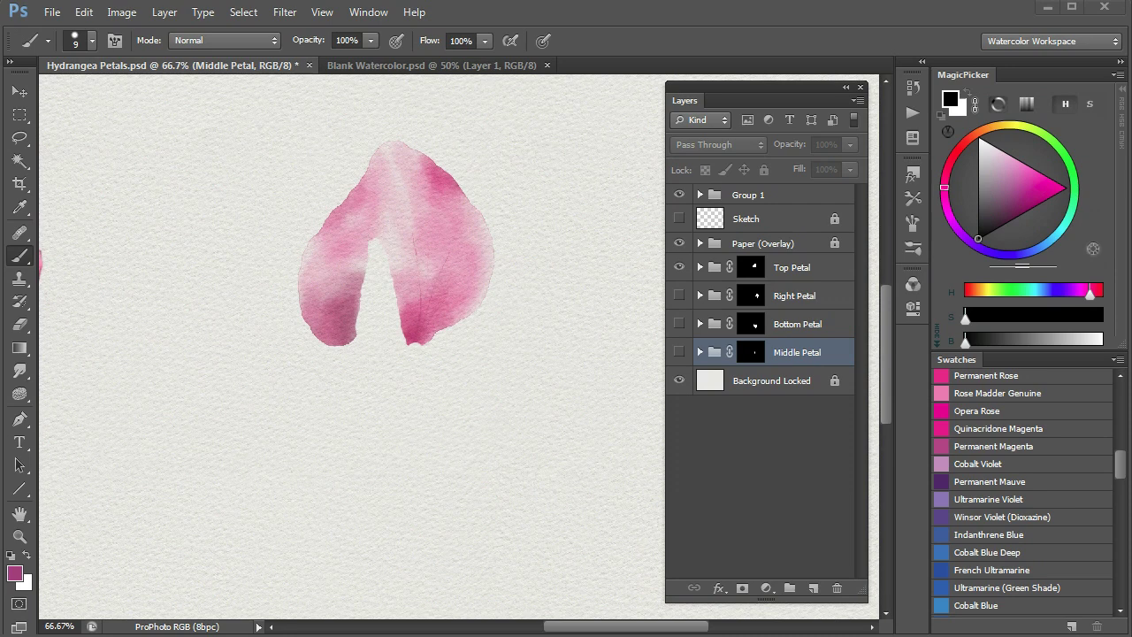
Turn on the Right Petal, Bottom Petal and Middle Petal groups in the Layers panel
click(678, 295)
click(678, 323)
click(678, 352)
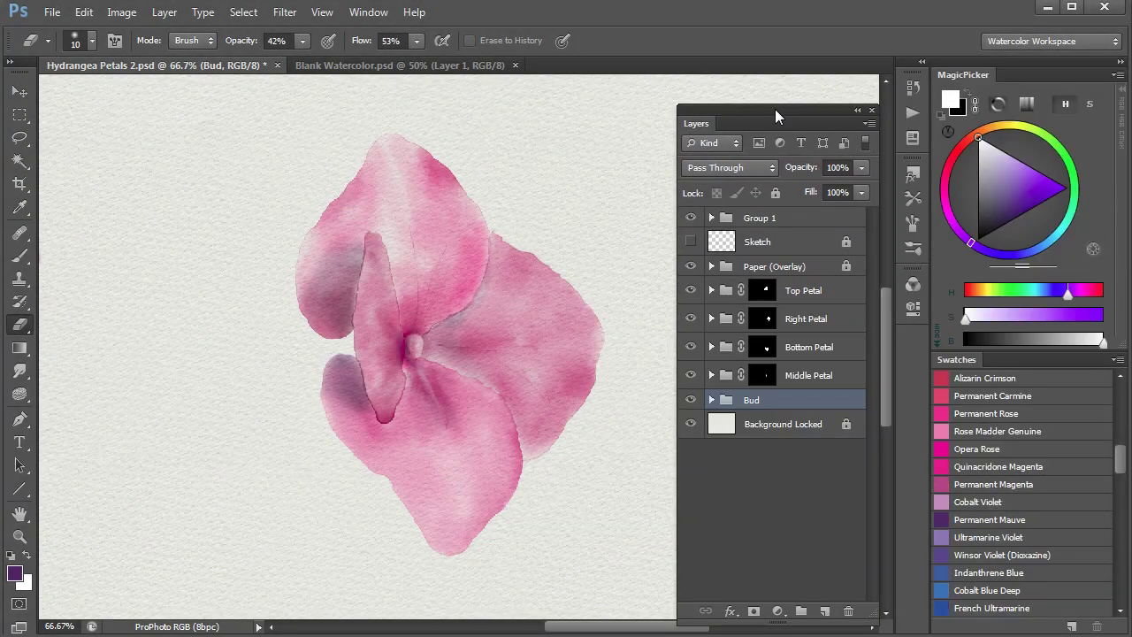
Expand and collapse the Bud group to check its layers
drag(774, 109, 752, 77)
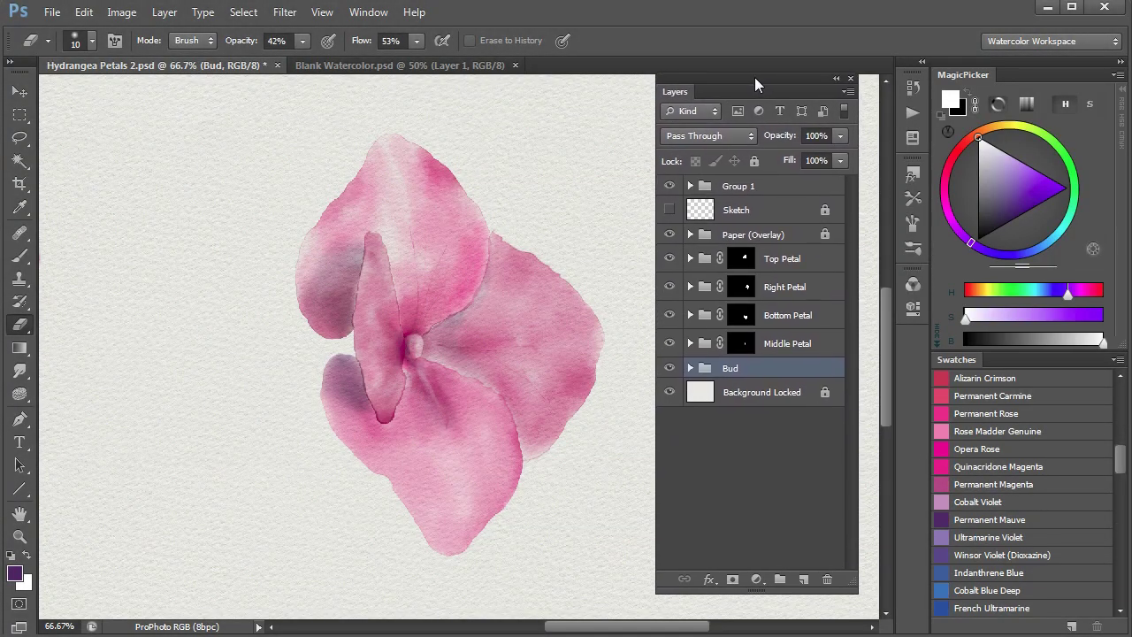
click(691, 368)
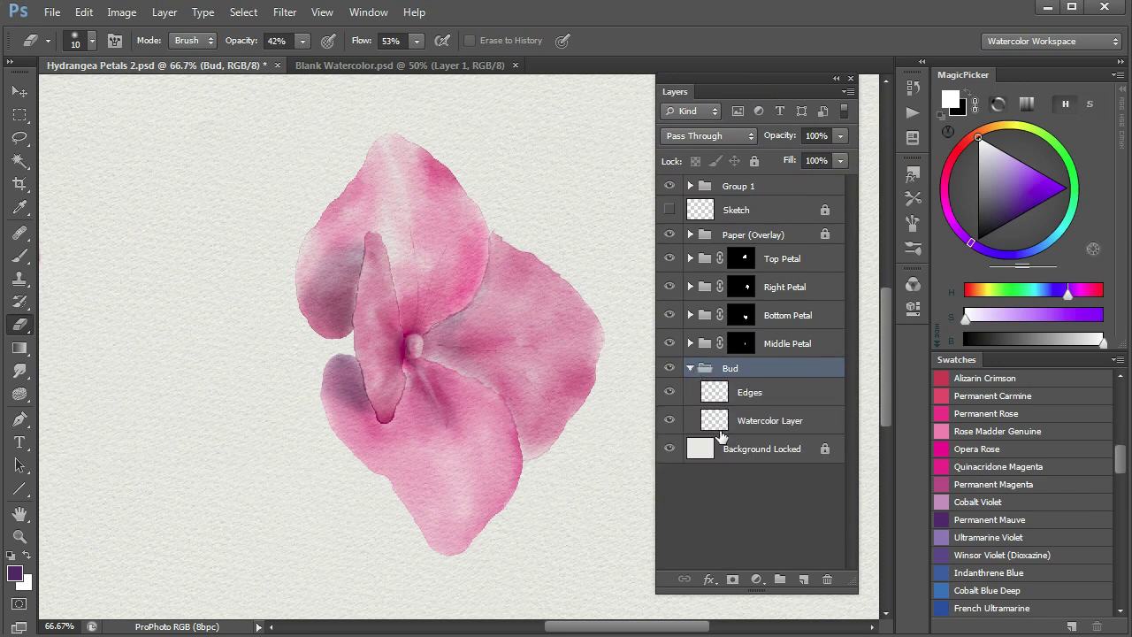
click(691, 368)
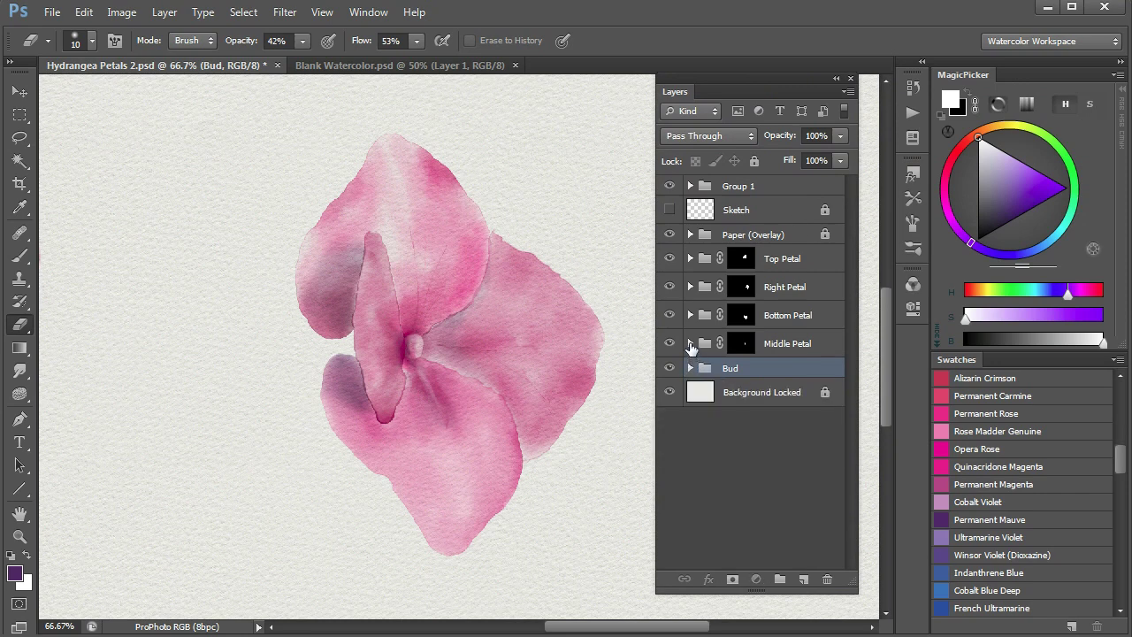
click(690, 368)
click(691, 368)
Hide the Bud, Middle, Bottom and Right petals, then show Right and Bottom again
click(670, 369)
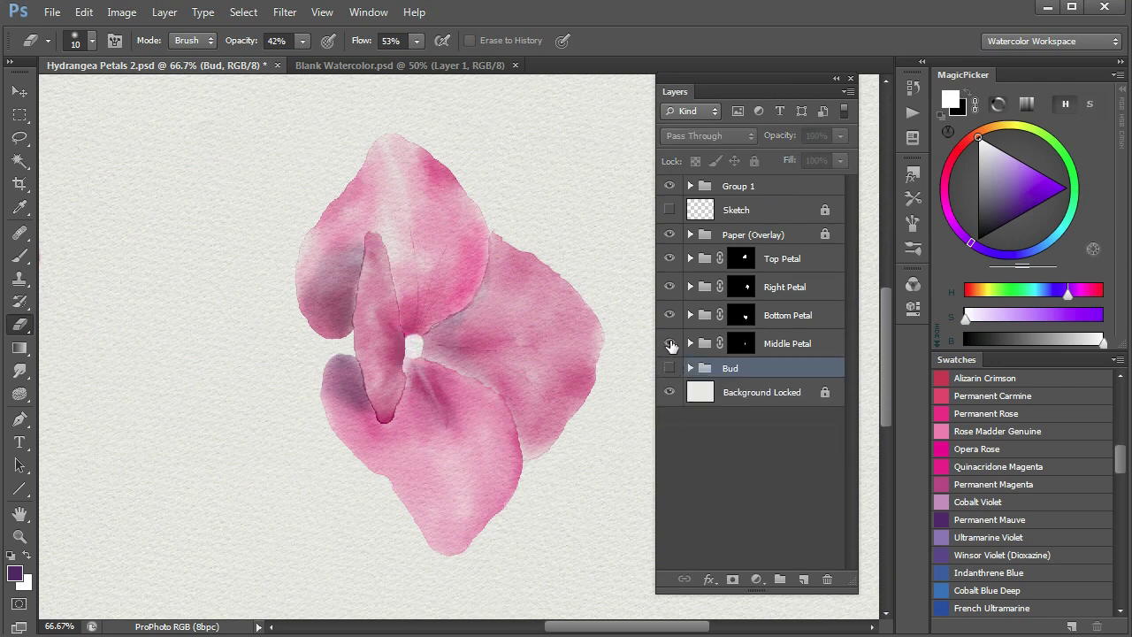
click(670, 344)
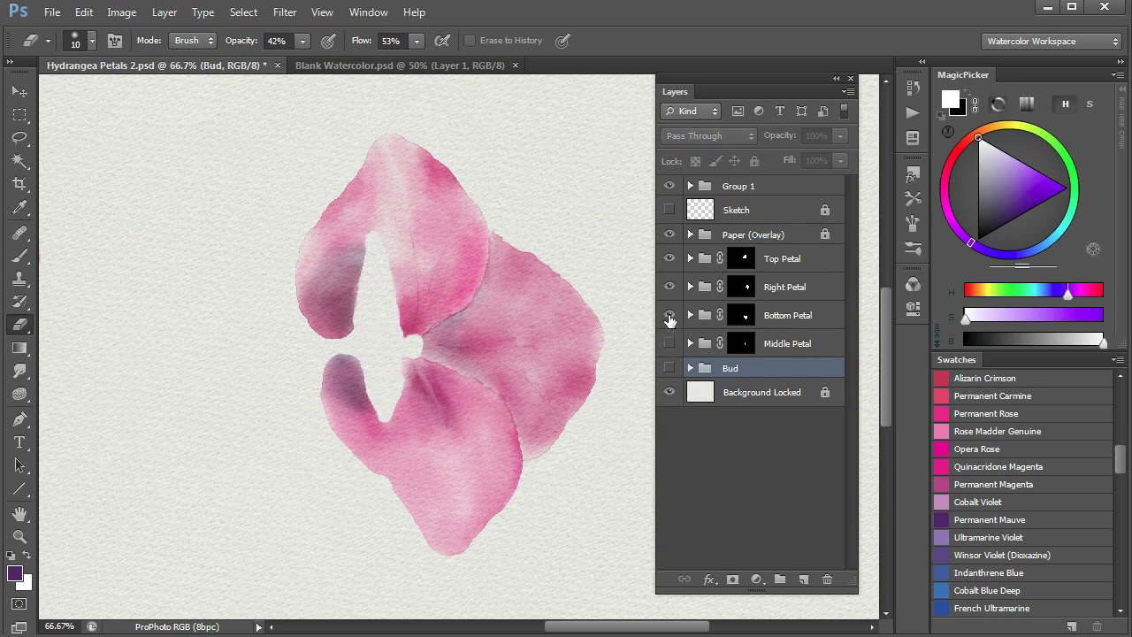
click(670, 316)
click(669, 288)
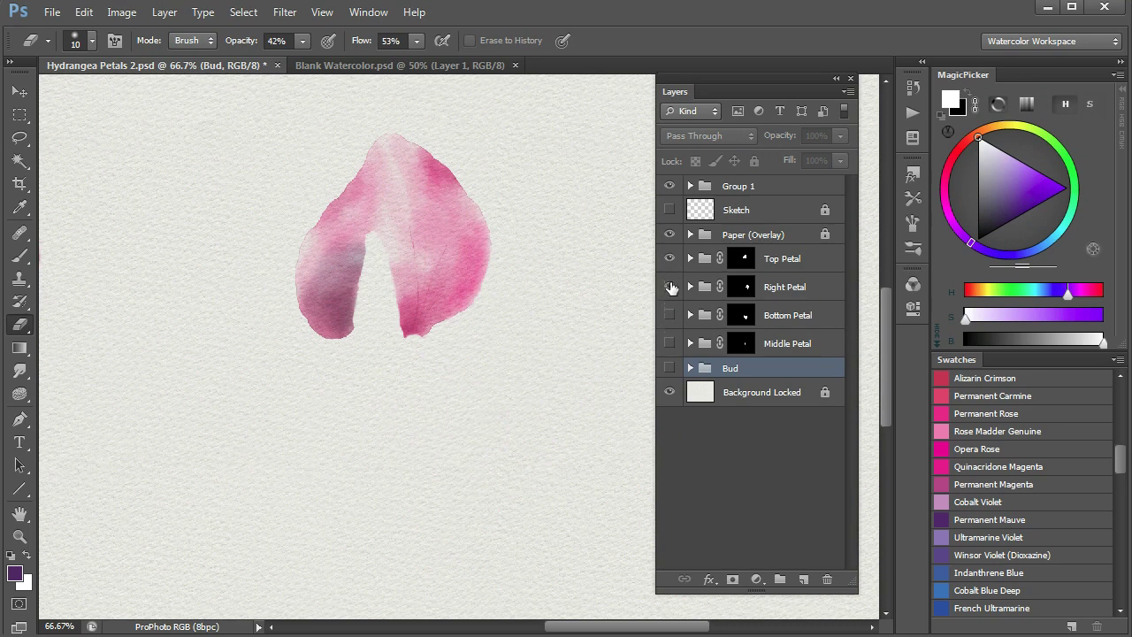
drag(670, 288, 672, 371)
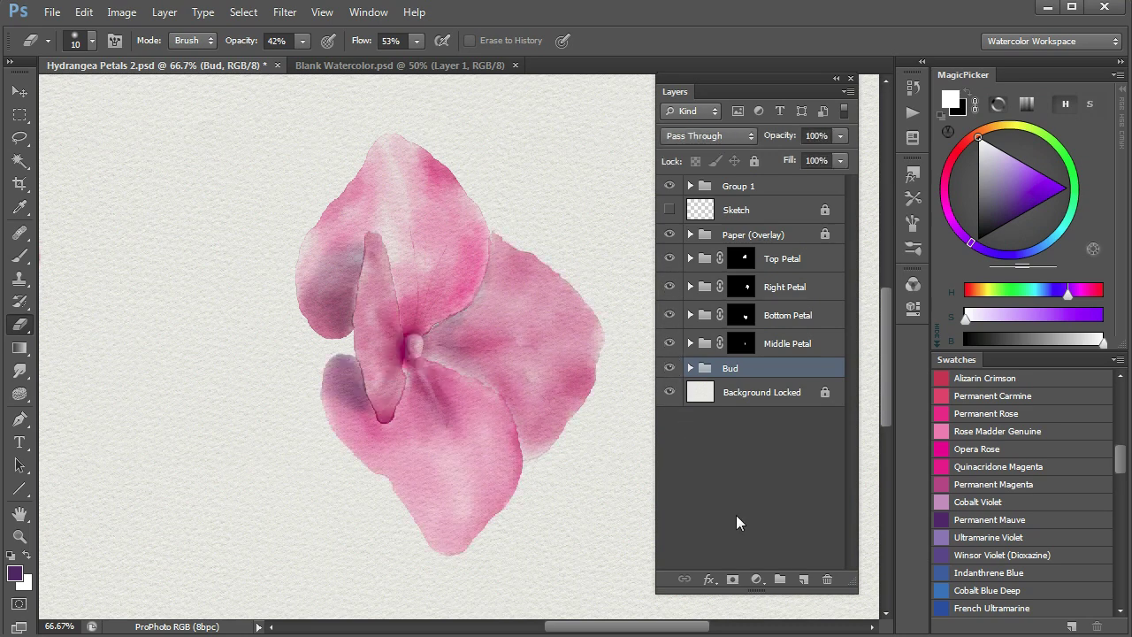
Group the four petal layers and the bud into a new layer group
click(743, 258)
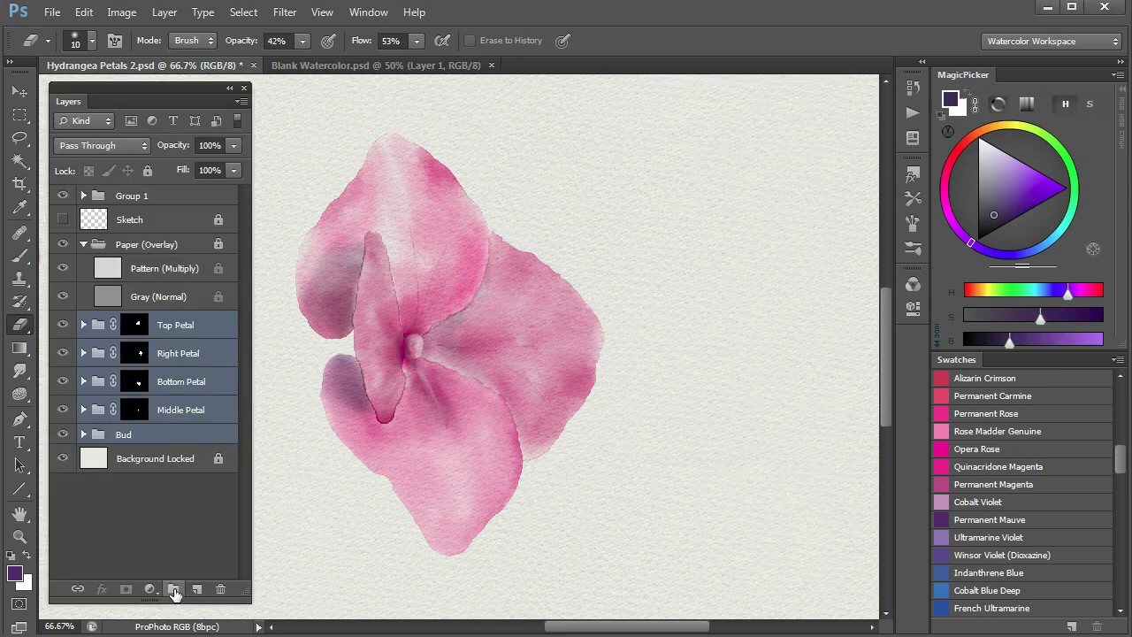
click(174, 590)
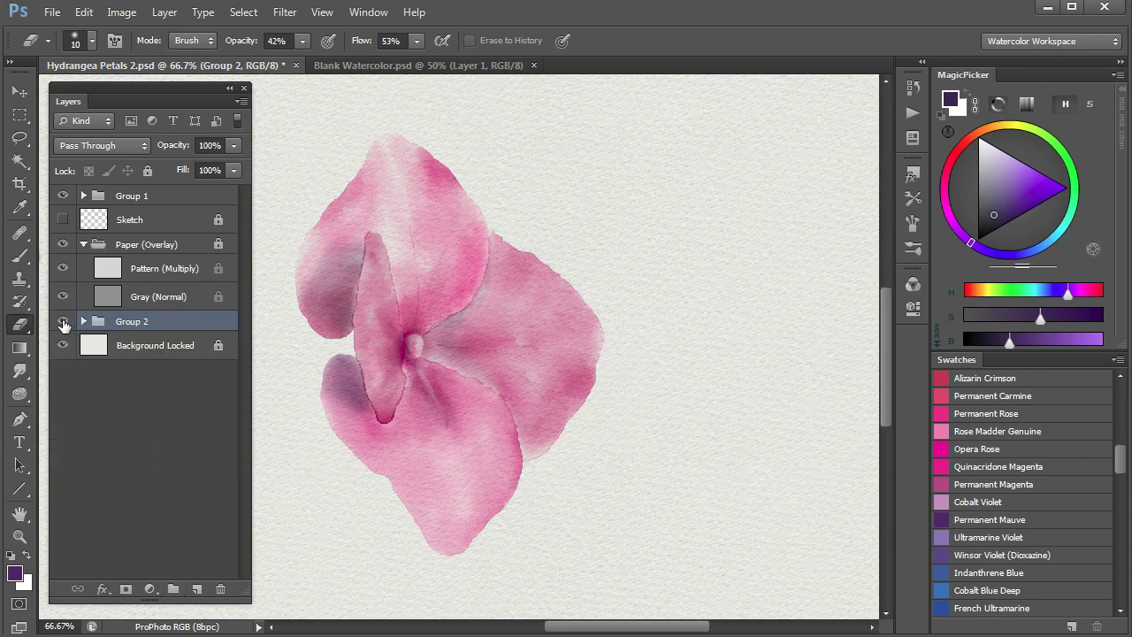
click(63, 322)
click(63, 322)
Rename the group 'Petals' and merge it into a single layer
double_click(142, 321)
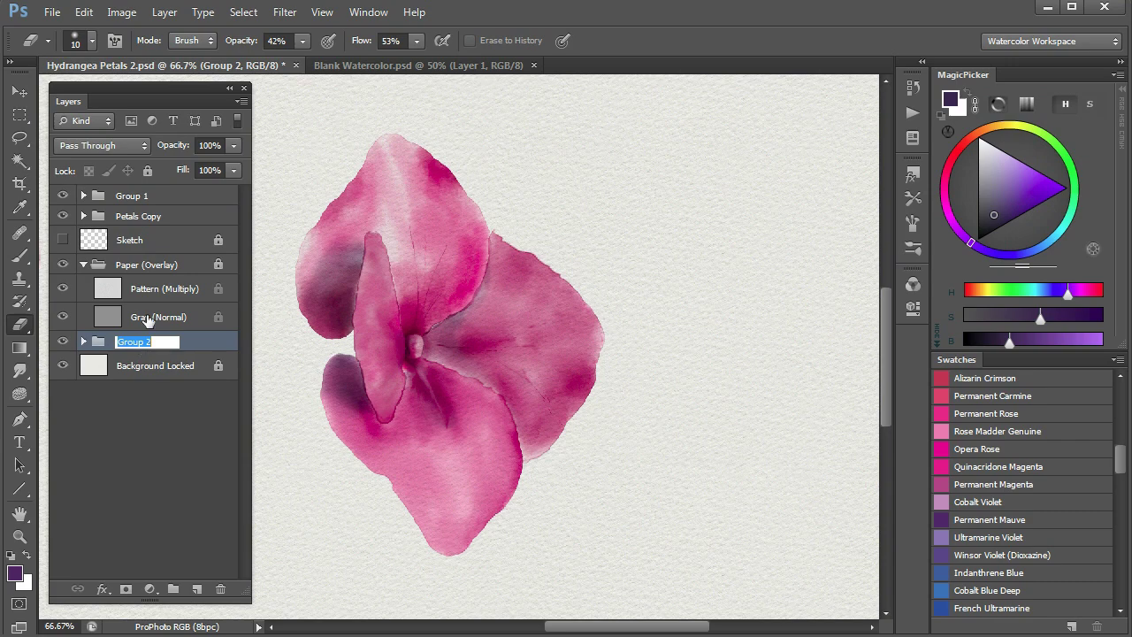
text(Petals)
key(Return)
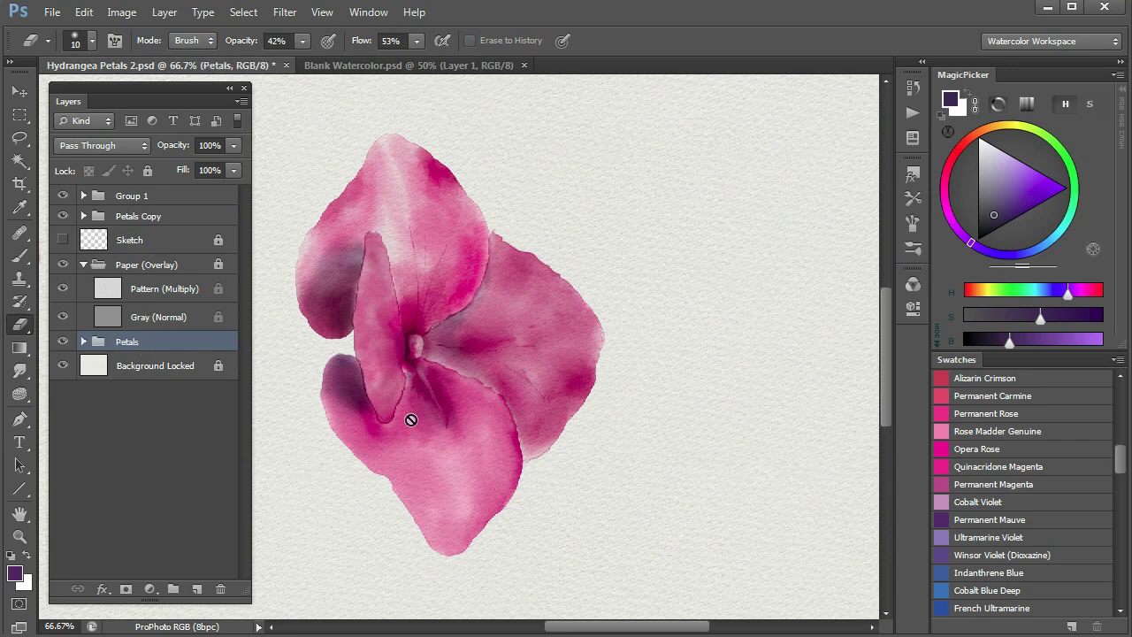
click(83, 343)
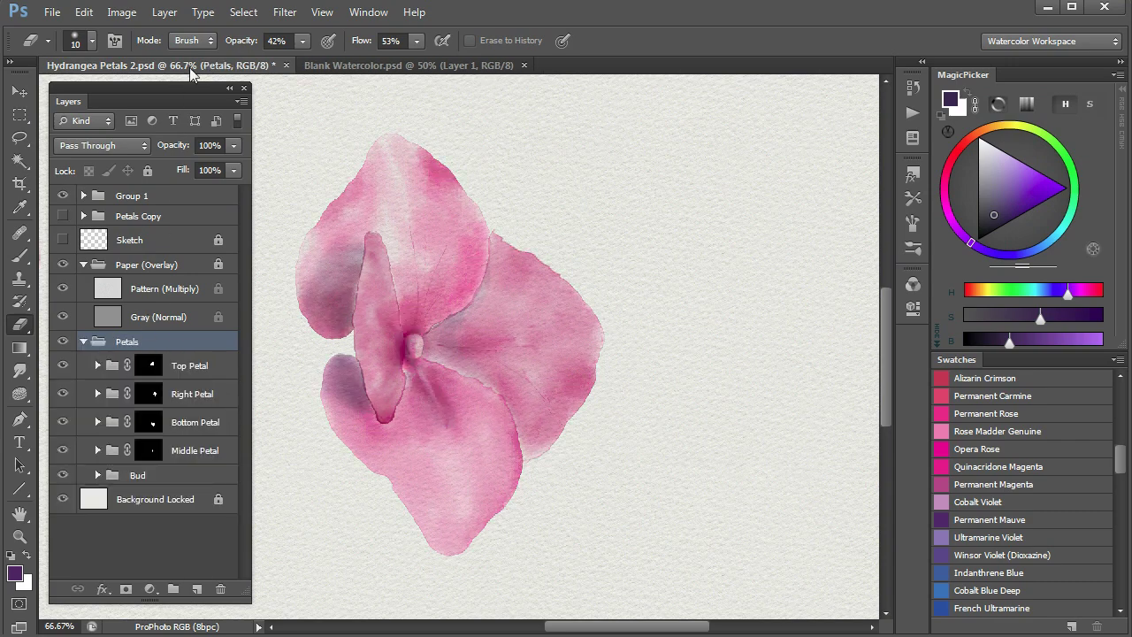
click(166, 14)
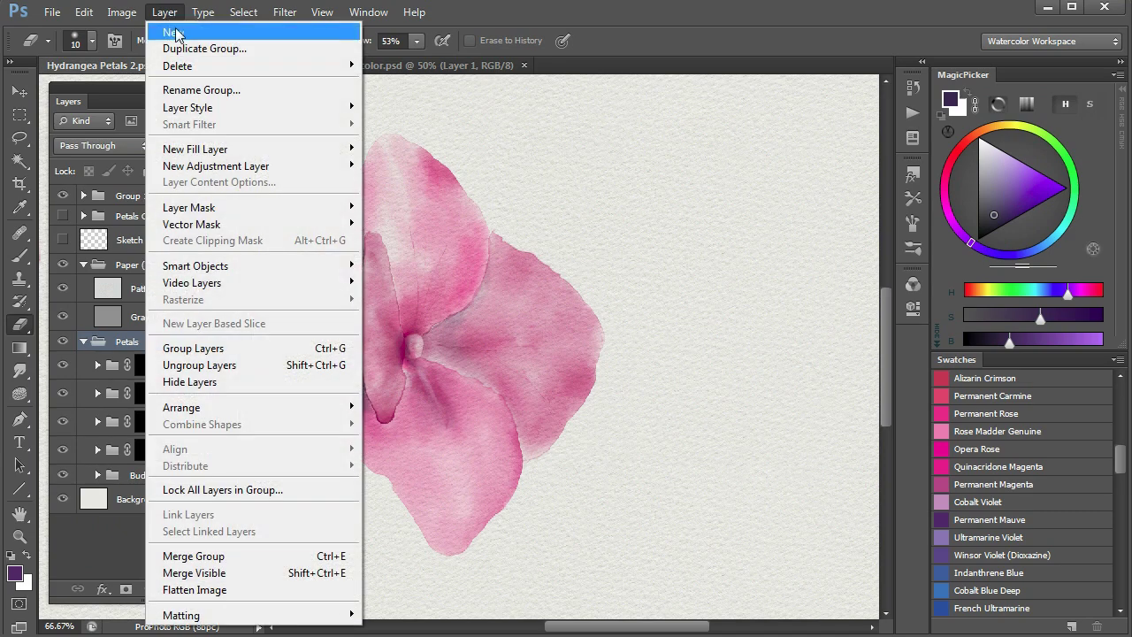
click(234, 558)
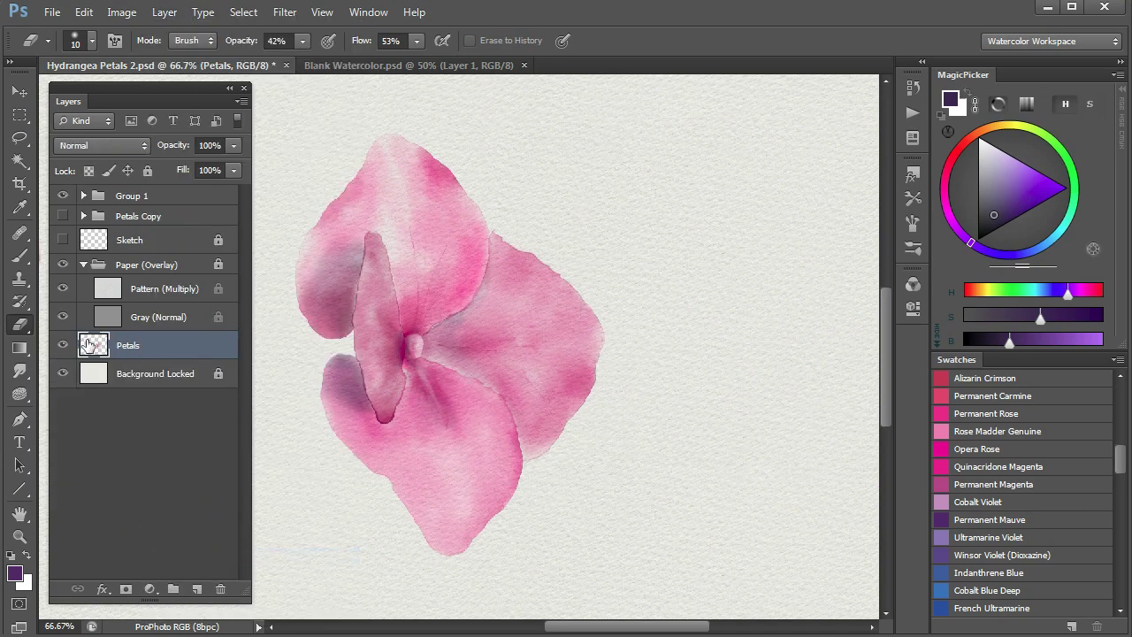
Duplicate the Petals layer and change the original Petals layer's blend mode
click(67, 345)
click(68, 345)
drag(93, 352, 199, 590)
click(168, 373)
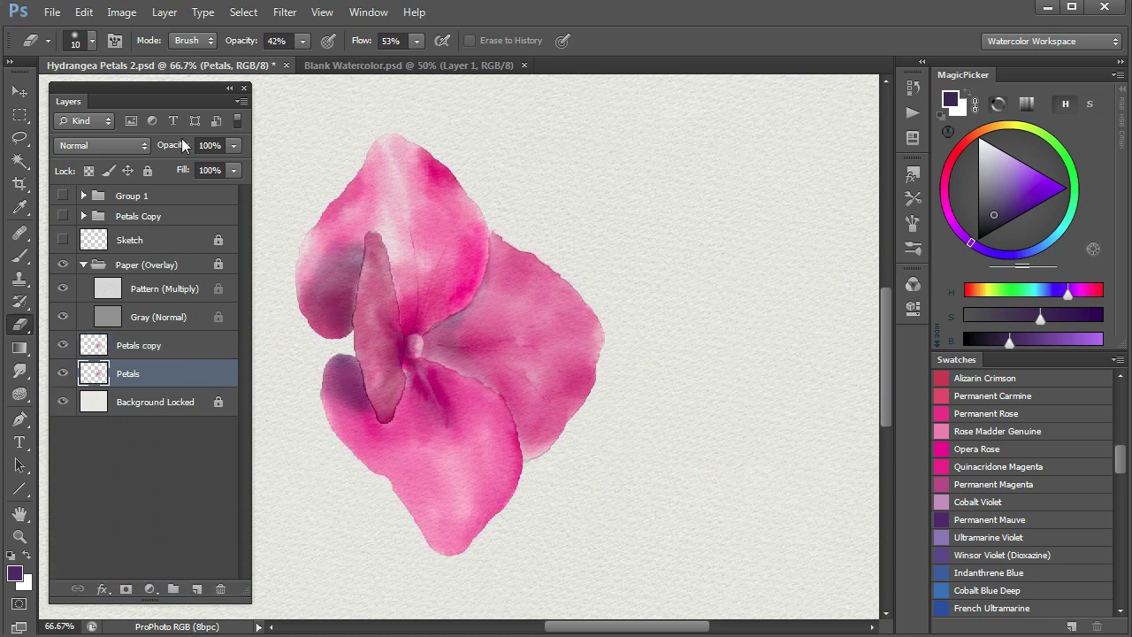
click(145, 144)
click(107, 223)
Set the Petals copy layer to Multiply blending at 41% opacity
click(96, 347)
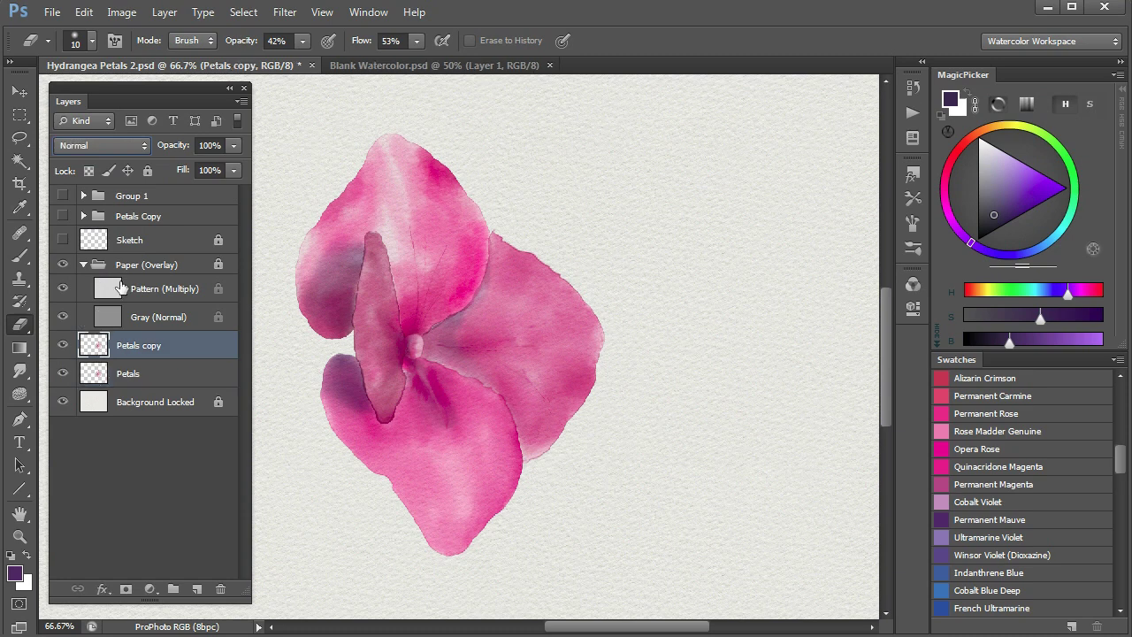
click(145, 147)
click(110, 226)
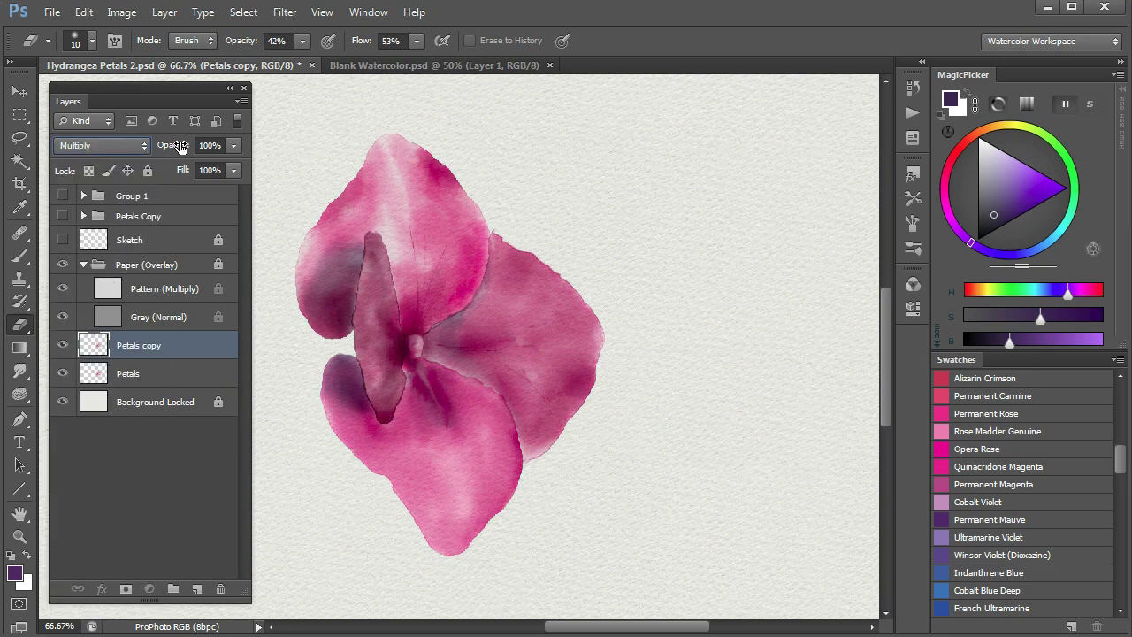
drag(182, 148, 100, 143)
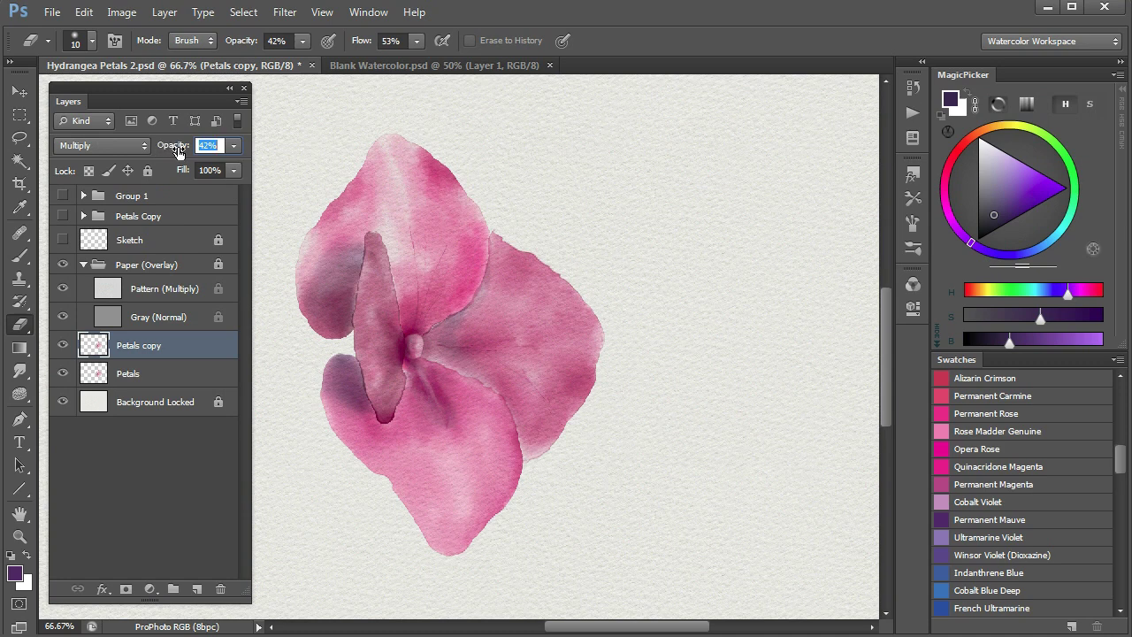
drag(177, 151, 174, 150)
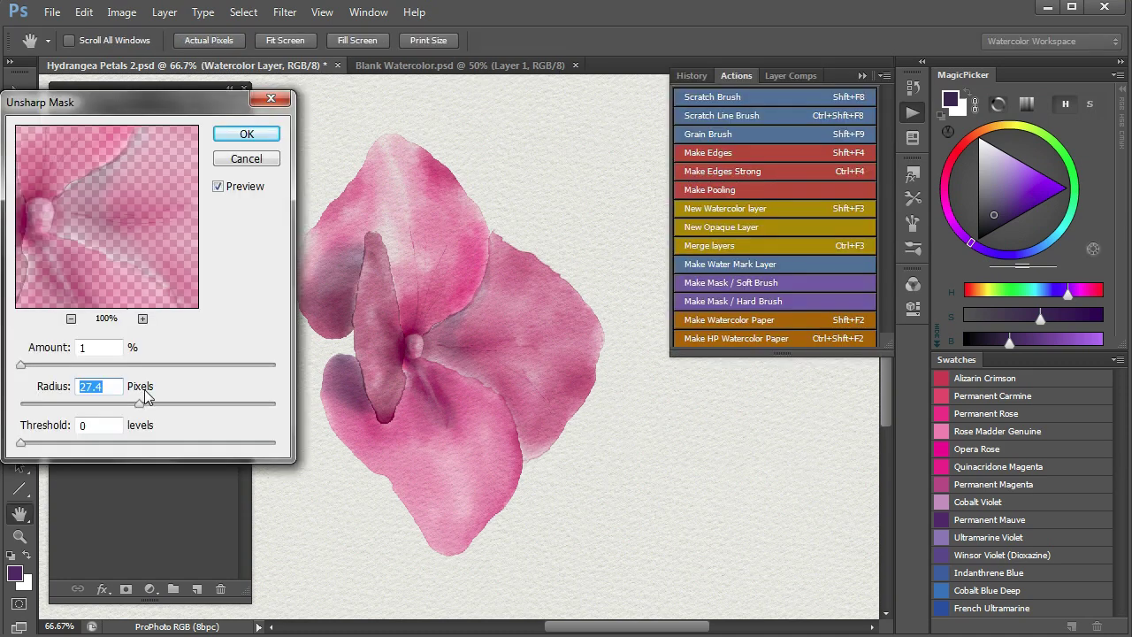
Apply Unsharp Mask with 18% amount, 27.4 px radius and threshold 0
drag(22, 367, 48, 366)
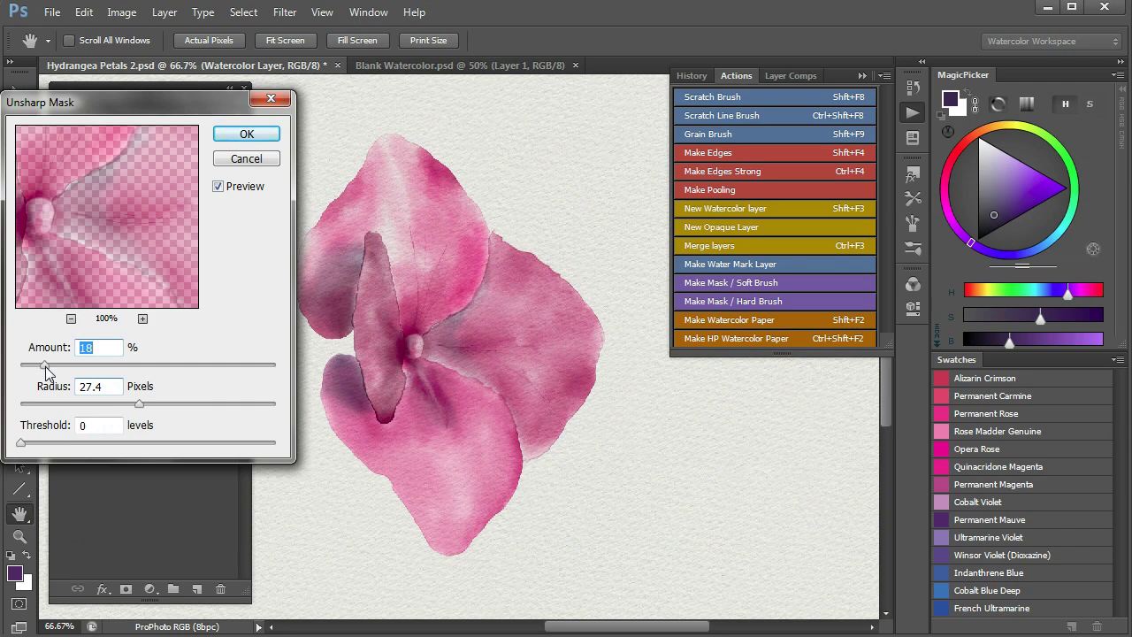
click(247, 134)
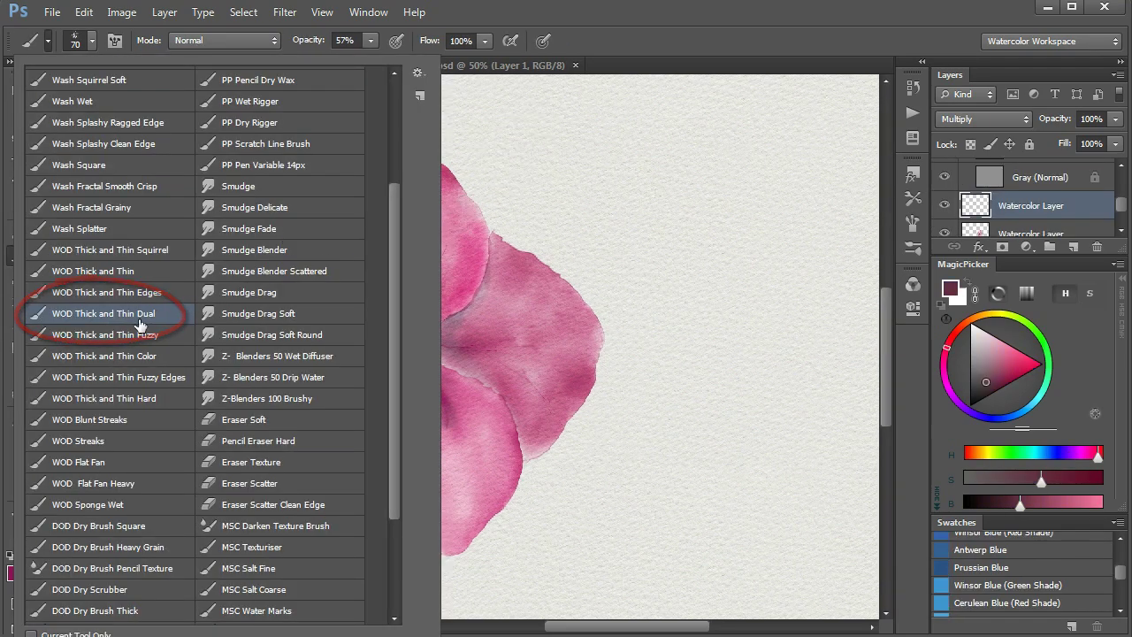
Choose the WOD Thick and Thin Dual brush and darken the colour, then undo the test strokes
key(Return)
drag(602, 213, 761, 176)
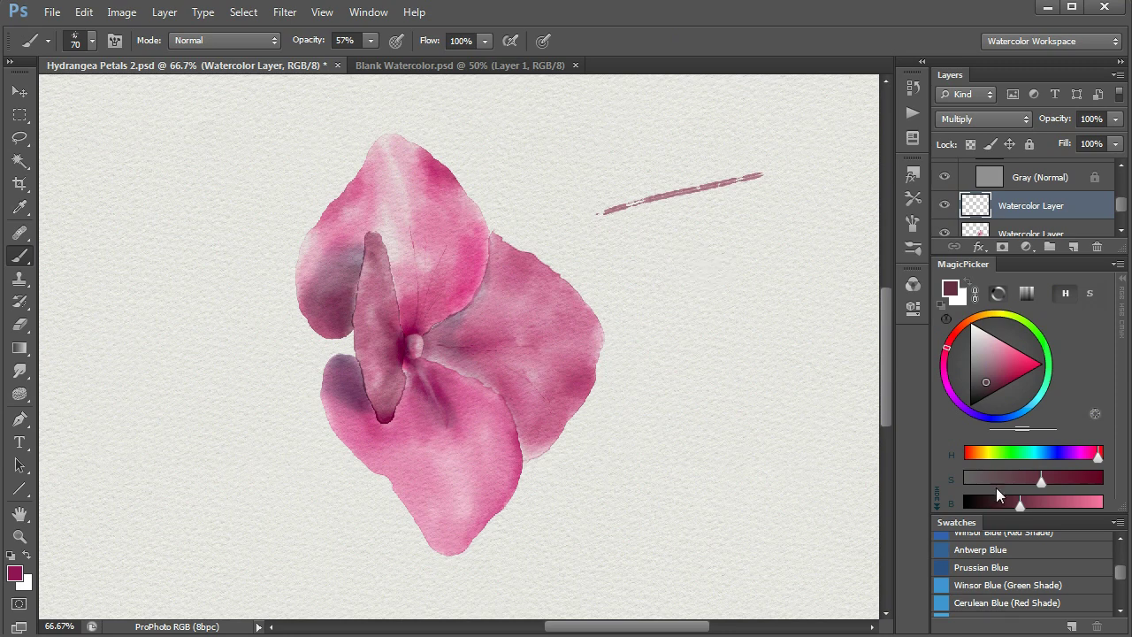
mouse_move(1020, 503)
mouse_down()
mouse_move(1011, 511)
mouse_move(1058, 487)
mouse_up()
drag(638, 246, 775, 213)
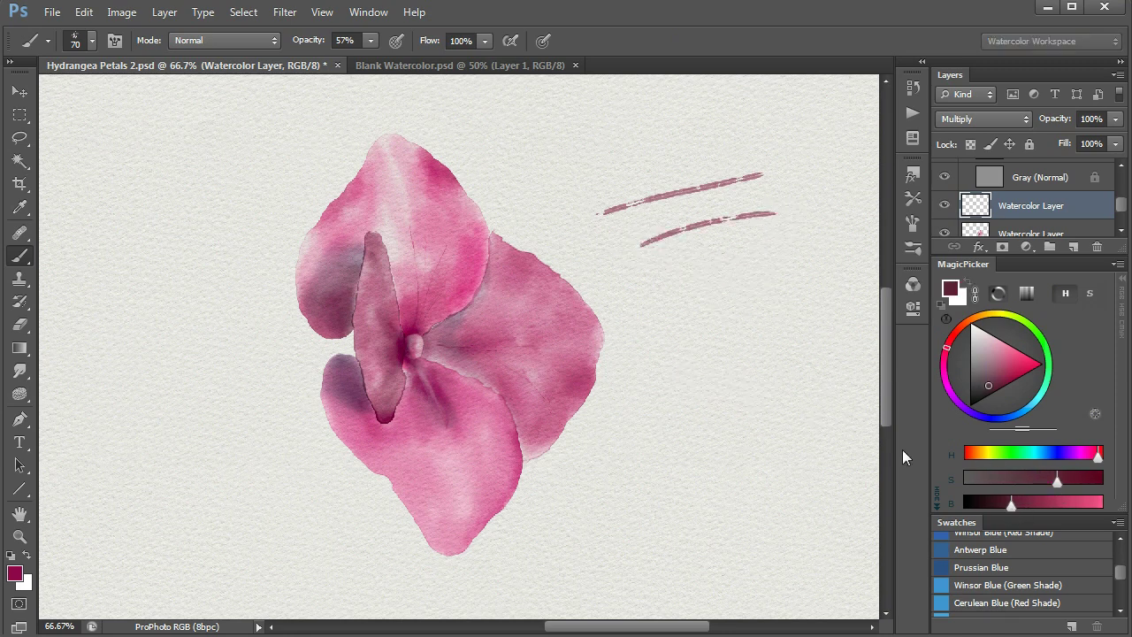
drag(1009, 507, 999, 509)
drag(664, 285, 790, 265)
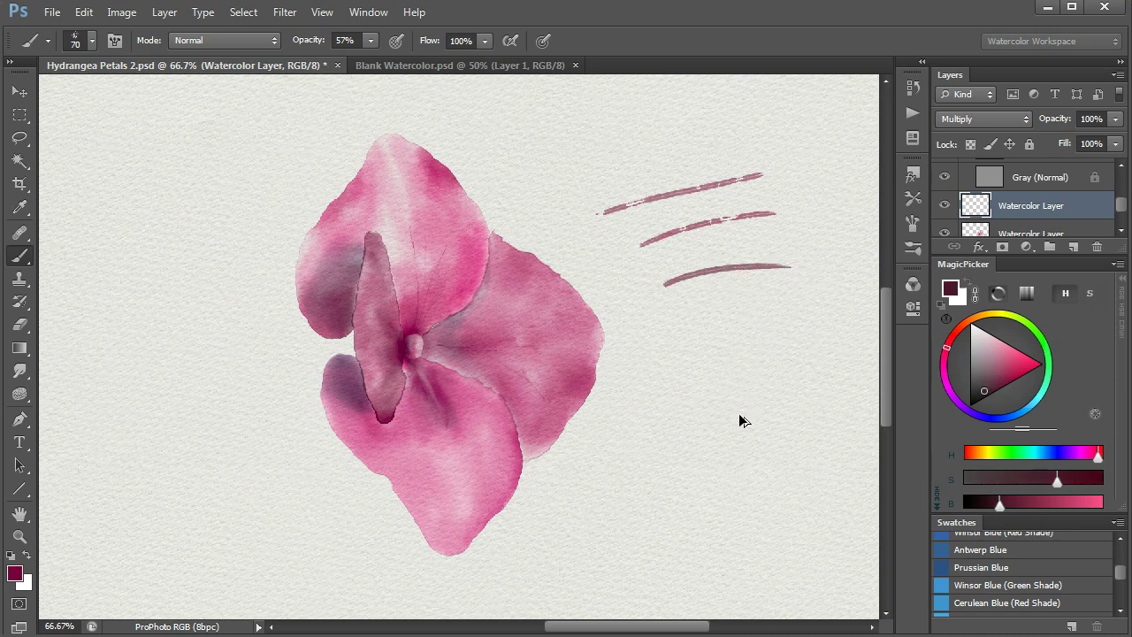
key(ctrl+alt+z)
key(ctrl+alt+z)
key(ctrl+alt+z)
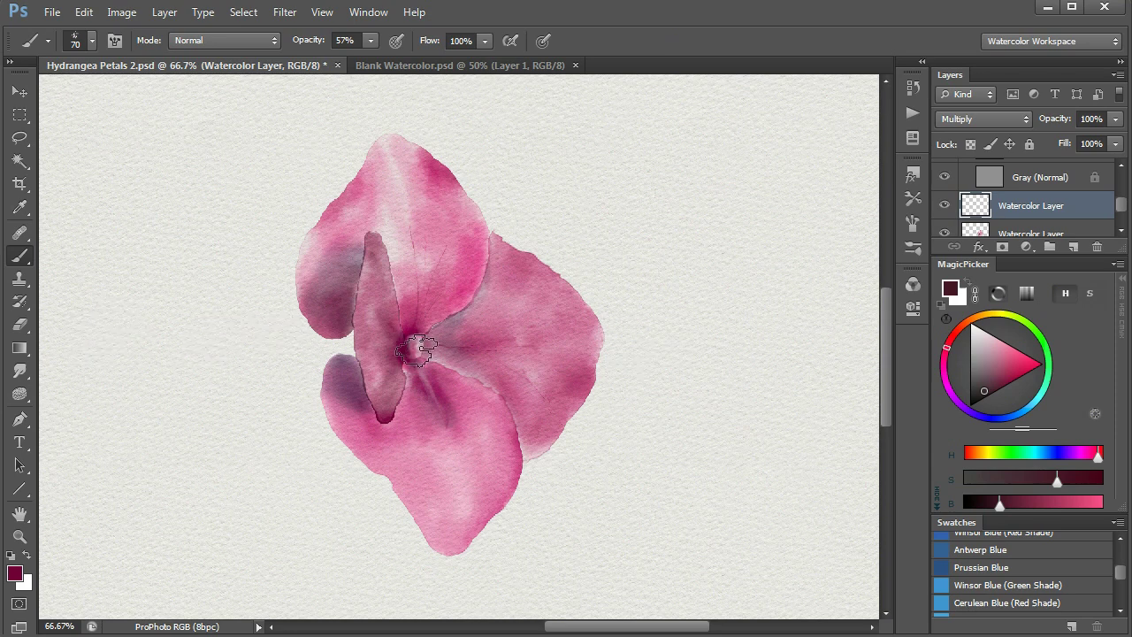
Paint the twig leftward from the flower centre with a rising side branch
mouse_move(86, 342)
mouse_down()
mouse_move(186, 331)
mouse_move(354, 338)
mouse_up()
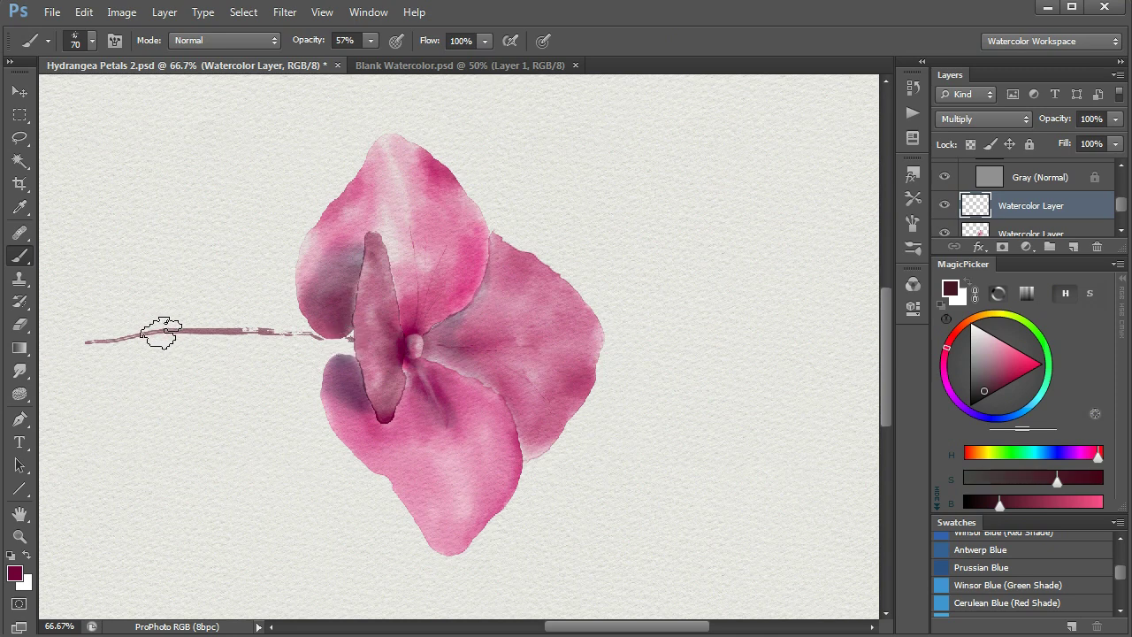
drag(161, 334, 234, 299)
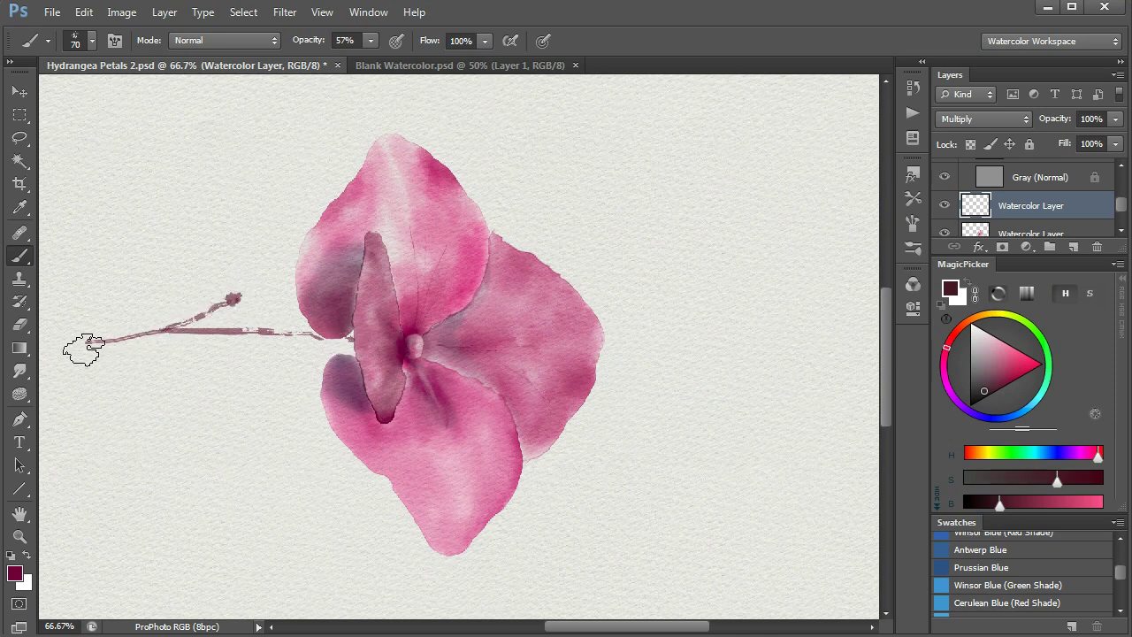
drag(169, 323, 79, 338)
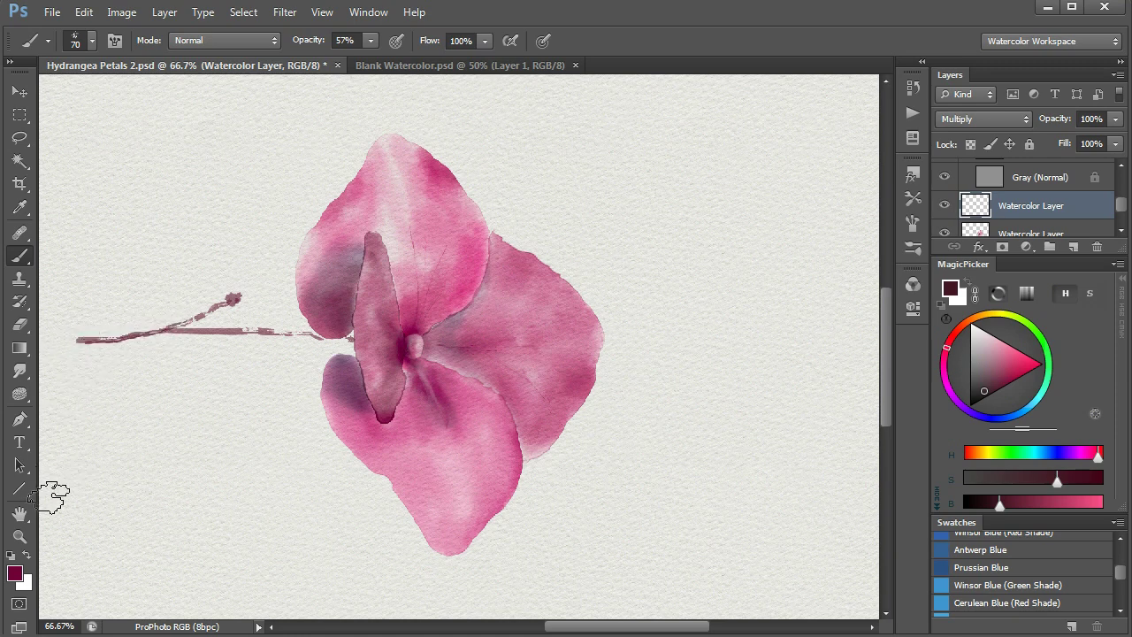
Play the Make Edges action and lower the Edges layer's opacity to 36%
click(913, 113)
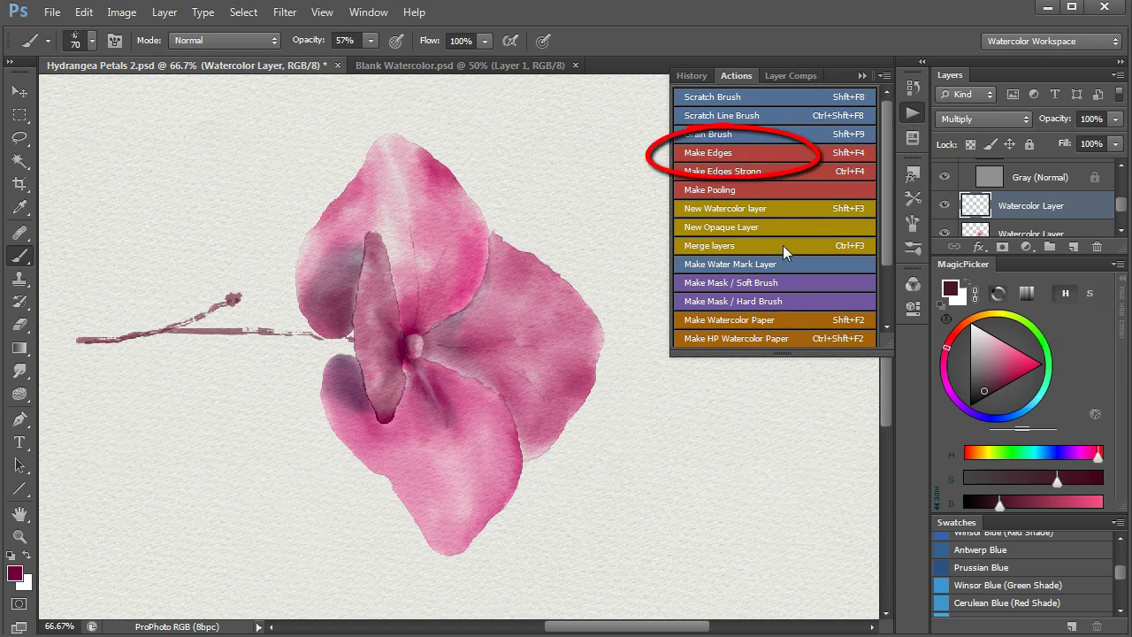
click(710, 153)
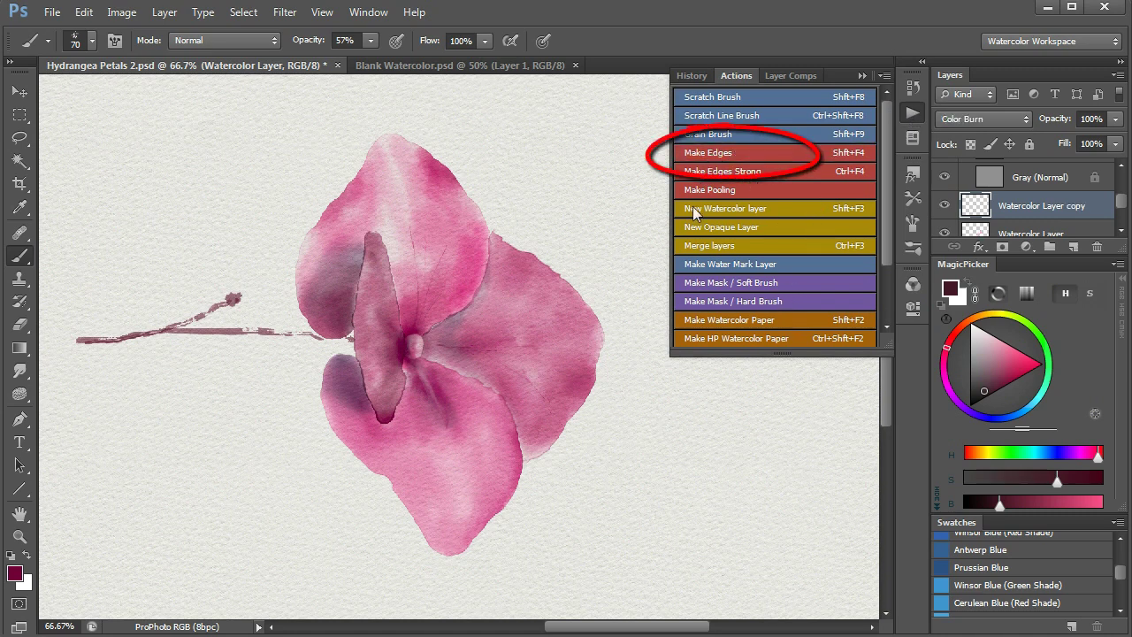
click(863, 78)
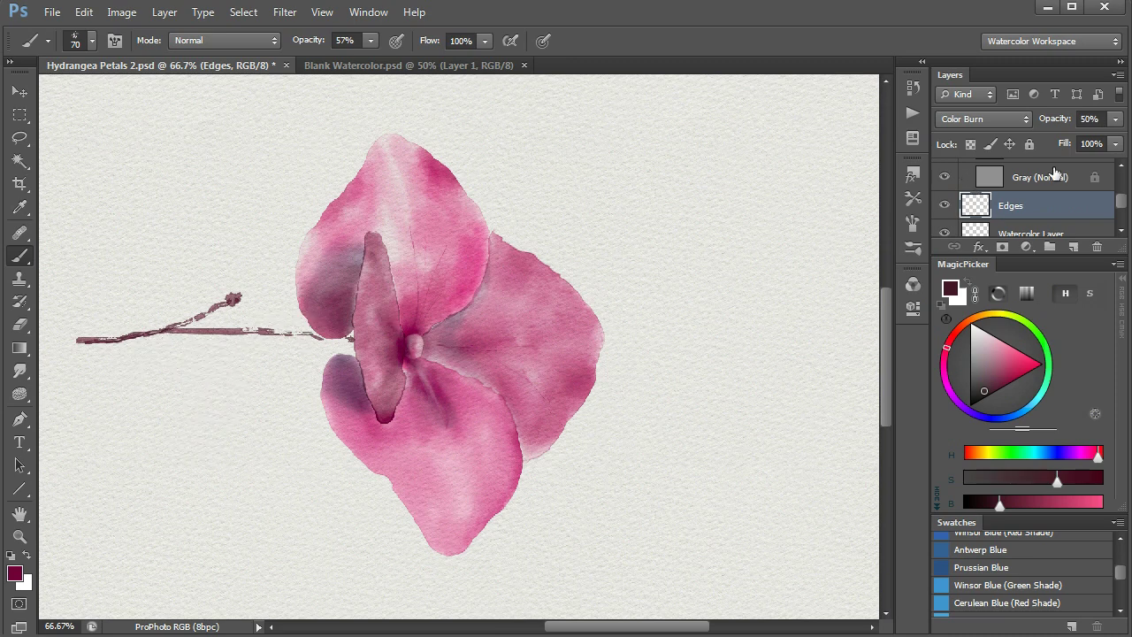
click(945, 205)
click(946, 205)
mouse_move(1064, 121)
mouse_down()
mouse_move(1026, 125)
mouse_move(1049, 123)
mouse_up()
Play the Merge layers action to fold Edges into Watercolor Layer, then check its visibility
scroll(1106, 194, down, 2)
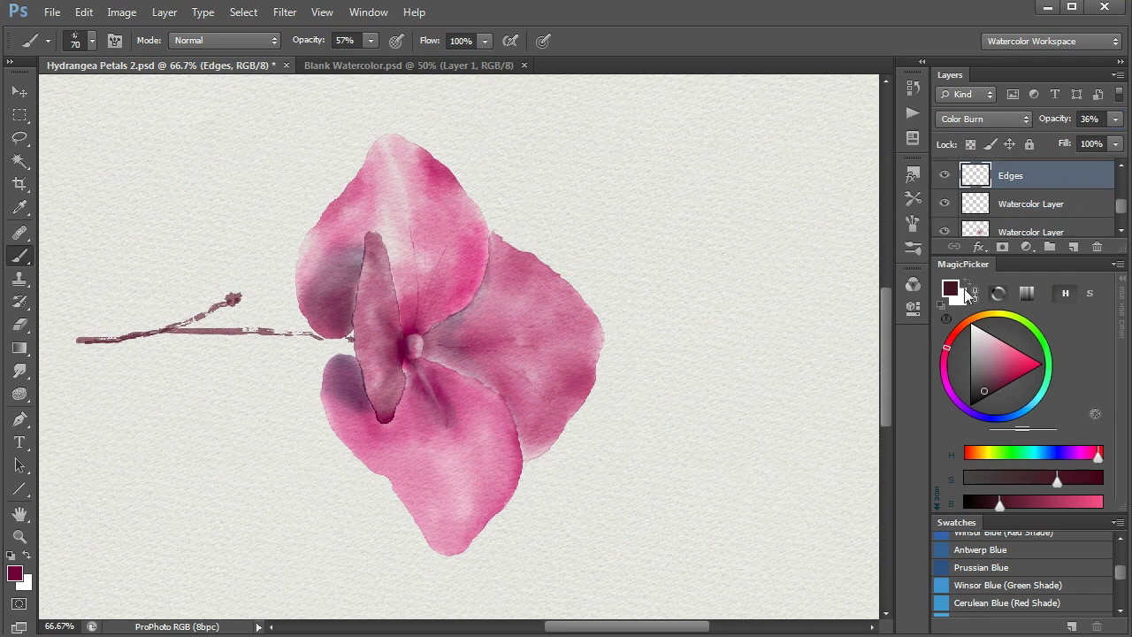
click(915, 111)
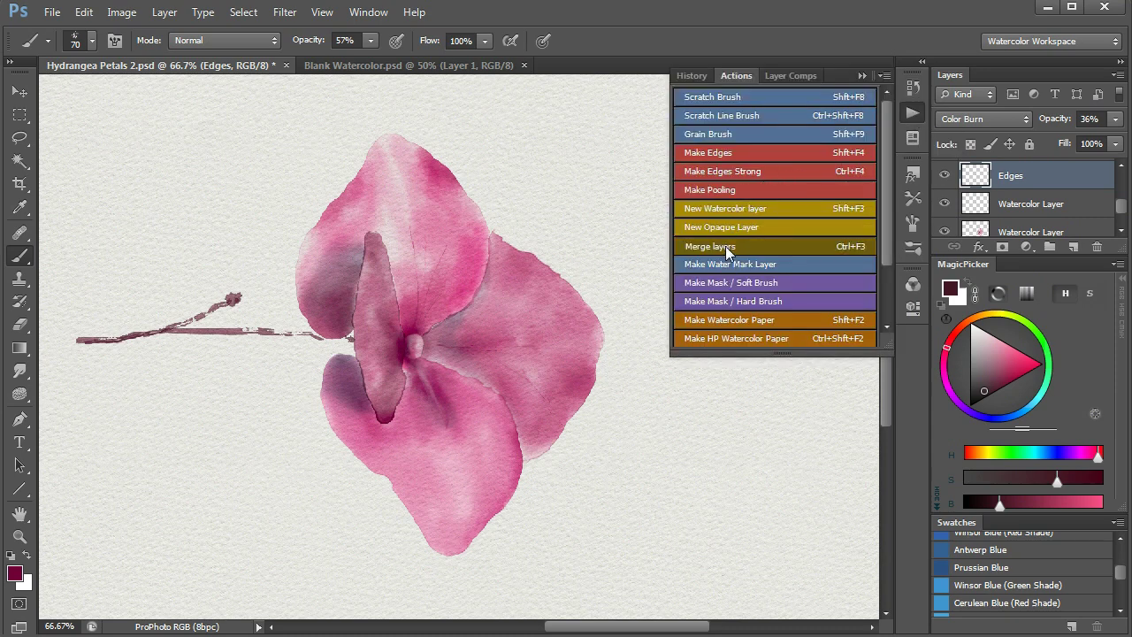
click(726, 245)
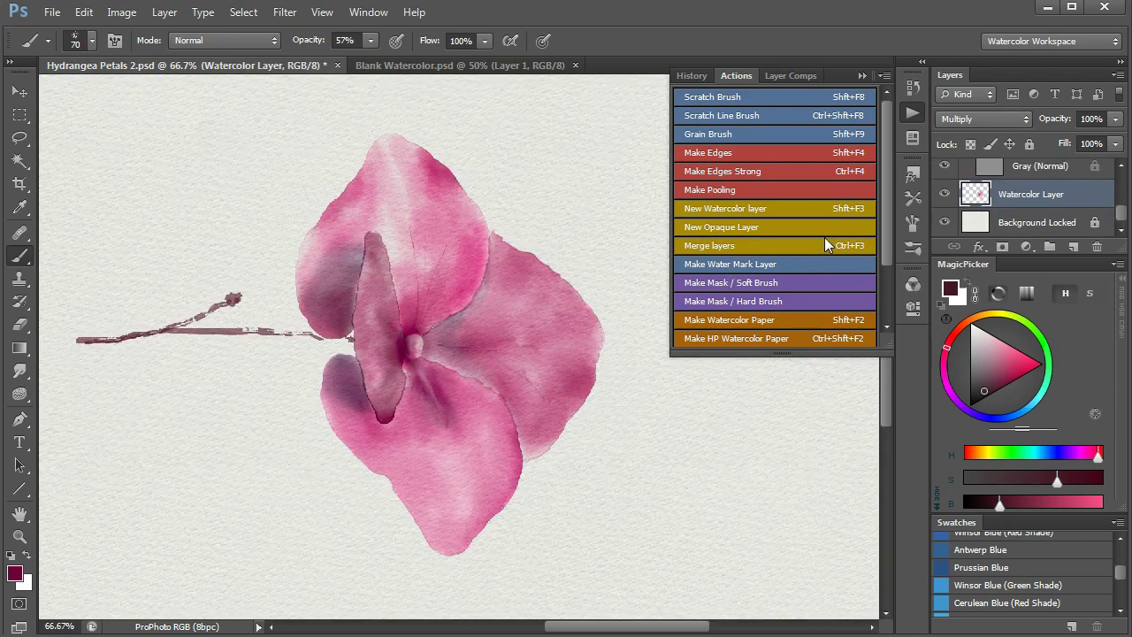
click(863, 75)
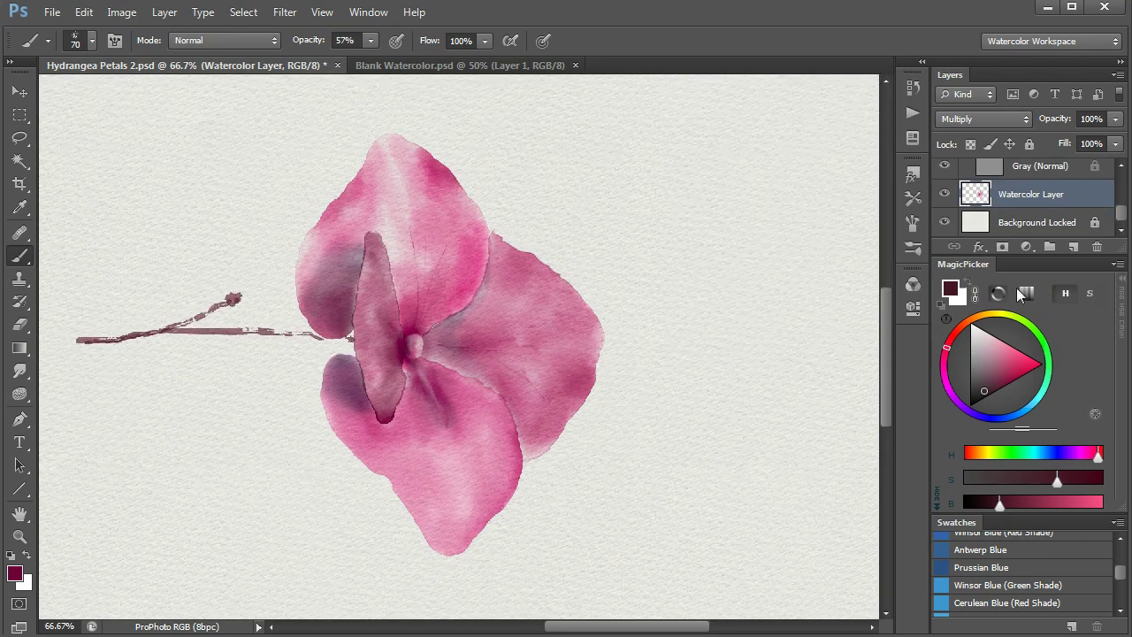
click(945, 195)
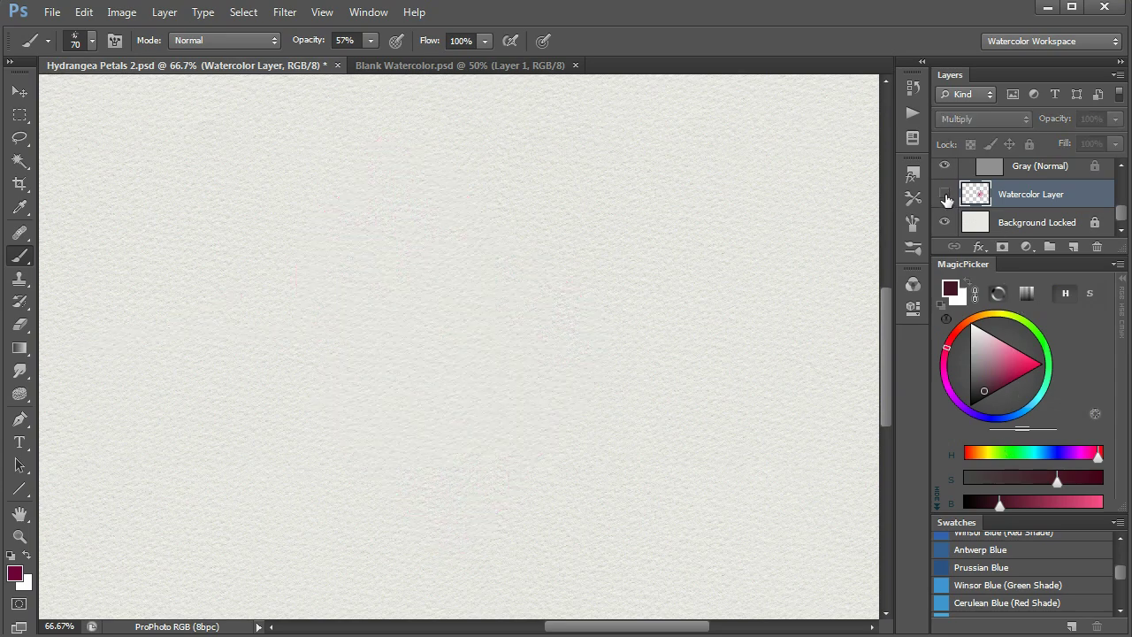
click(944, 195)
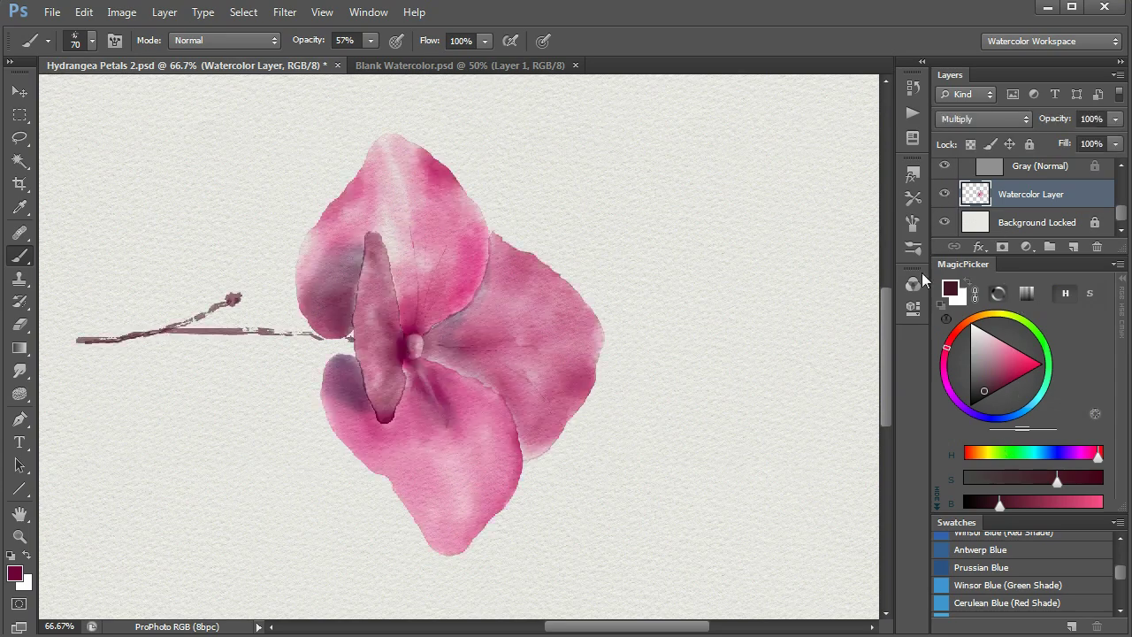